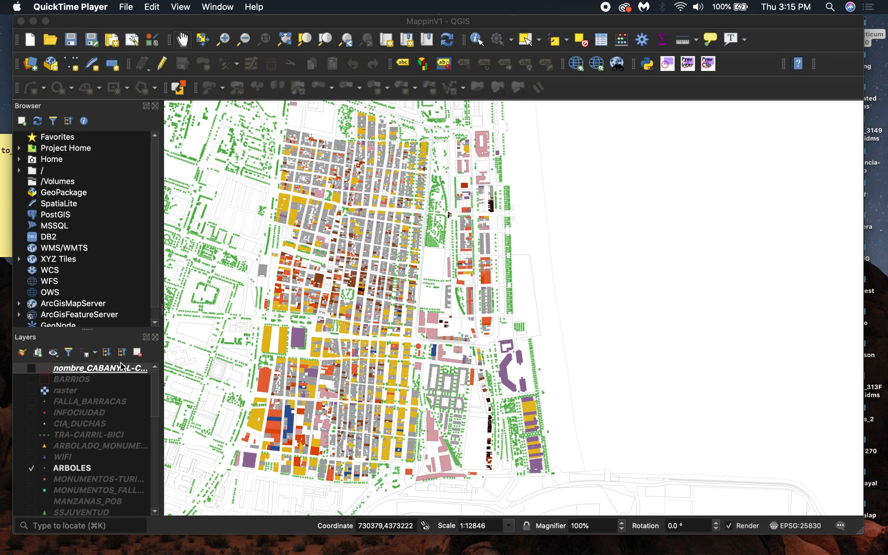
- Hide the land-use layers (residential, industrial, office, retail, public-service, ruins, abandoned), keeping barri-clip visible
scroll(43, 405, down, 8)
scroll(41, 405, down, 3)
click(32, 388)
click(32, 409)
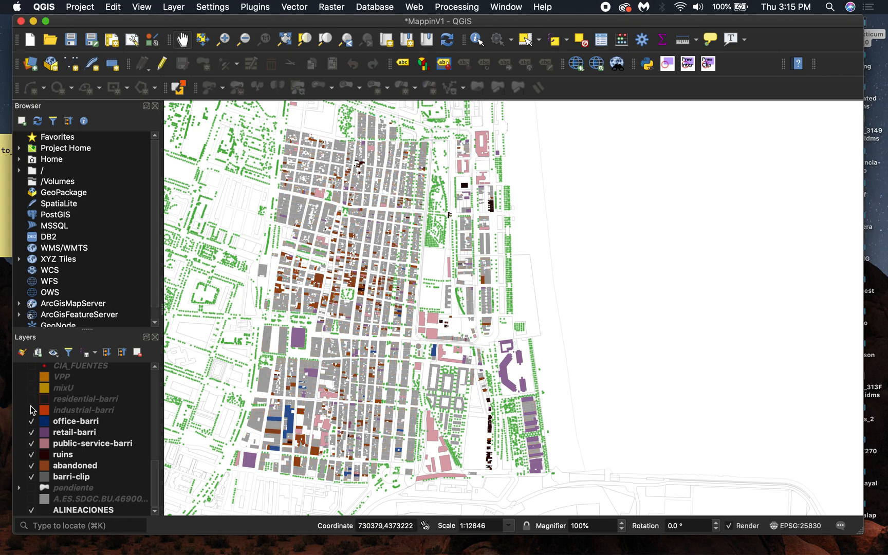
click(32, 421)
click(31, 432)
click(32, 443)
click(31, 454)
click(31, 464)
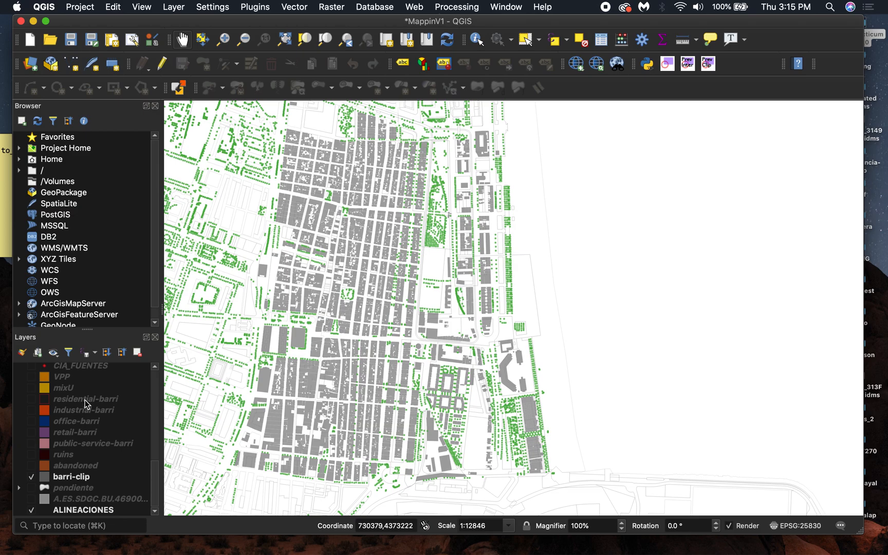
- Create a new print layout titled test1
drag(240, 273, 254, 287)
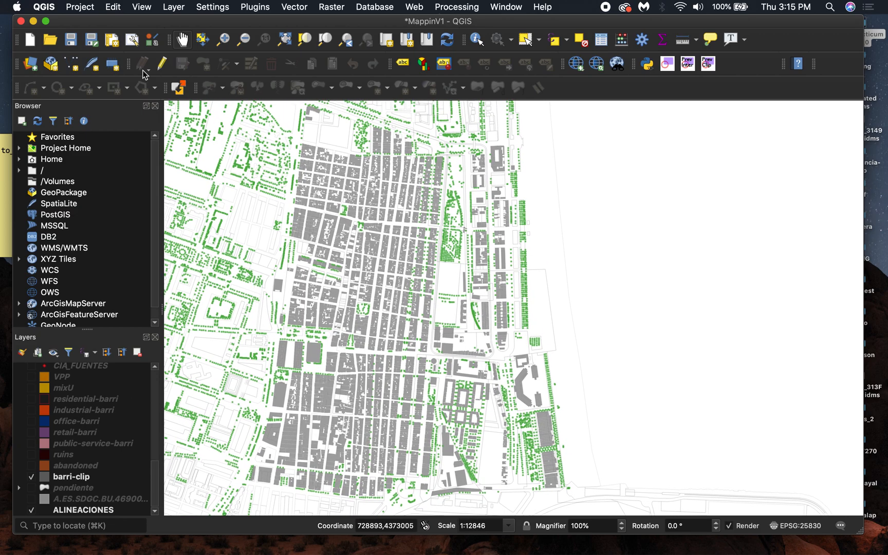
click(81, 7)
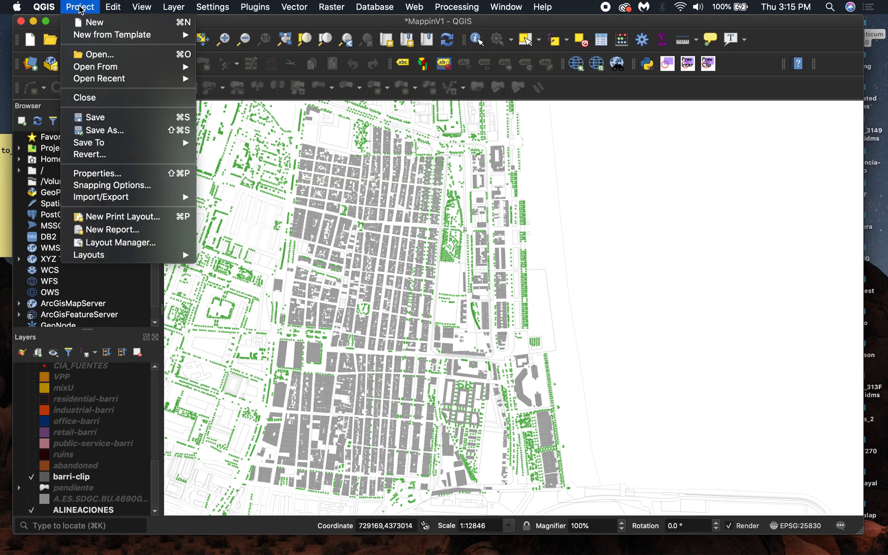
click(120, 218)
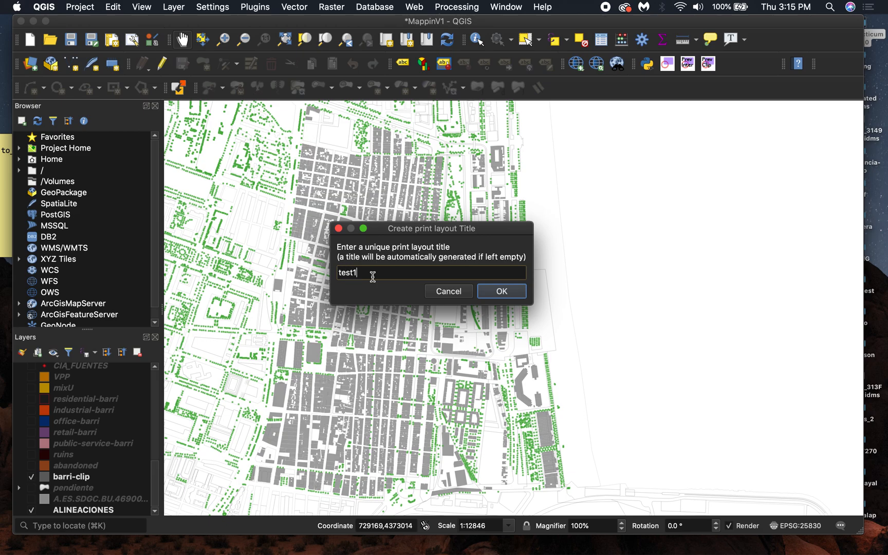
click(508, 292)
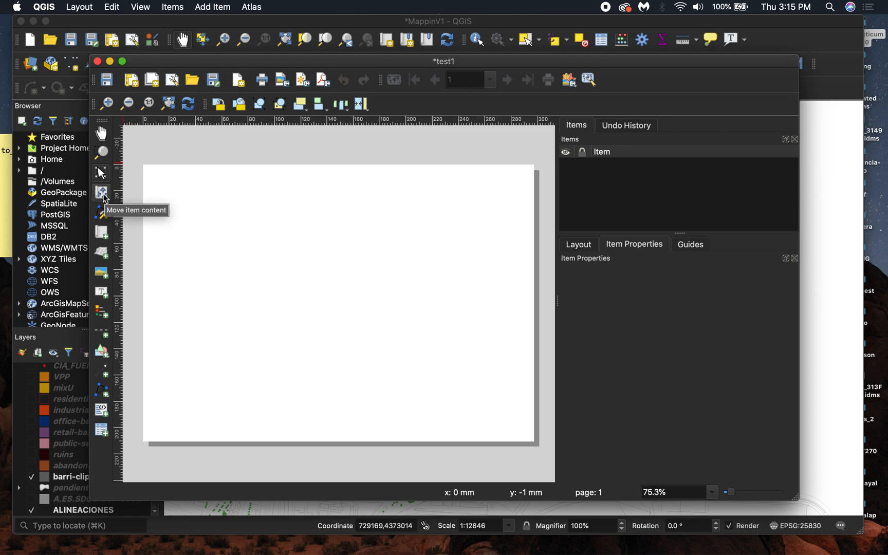
- Add a map item covering the whole layout page
click(103, 236)
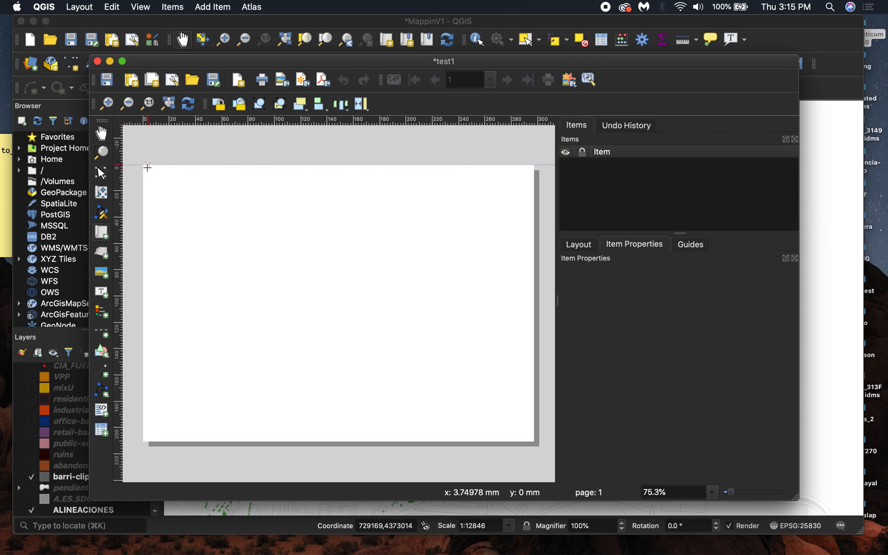
drag(143, 164, 533, 445)
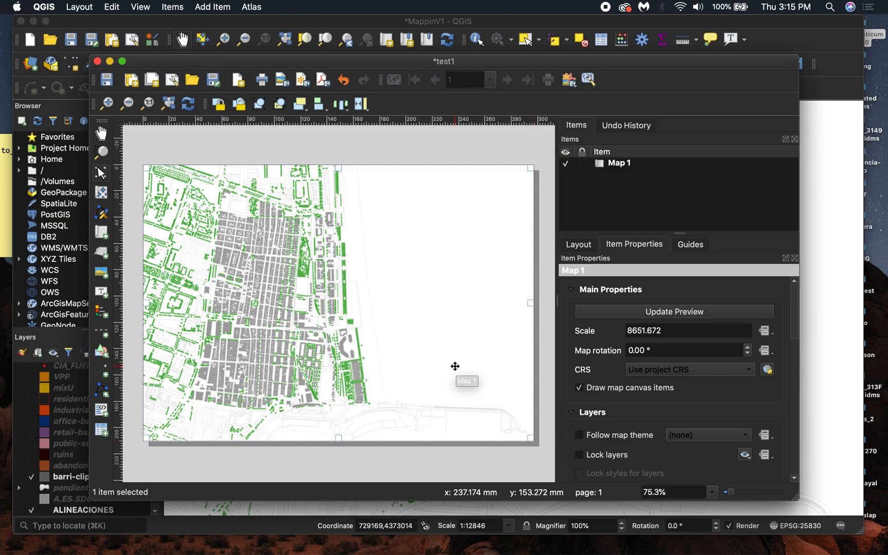
- Return to the project window and hide the ARBOLES tree layer
key(ctrl+Up)
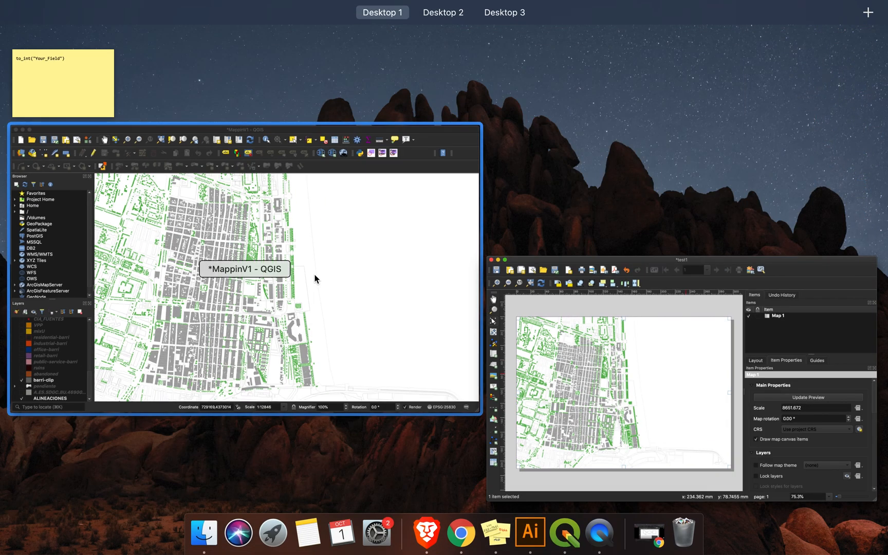
click(330, 273)
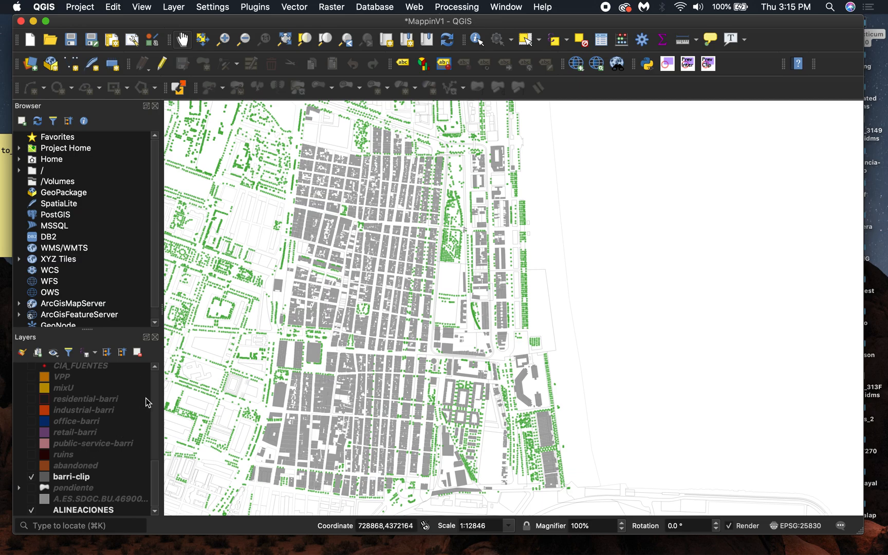
scroll(37, 488, up, 10)
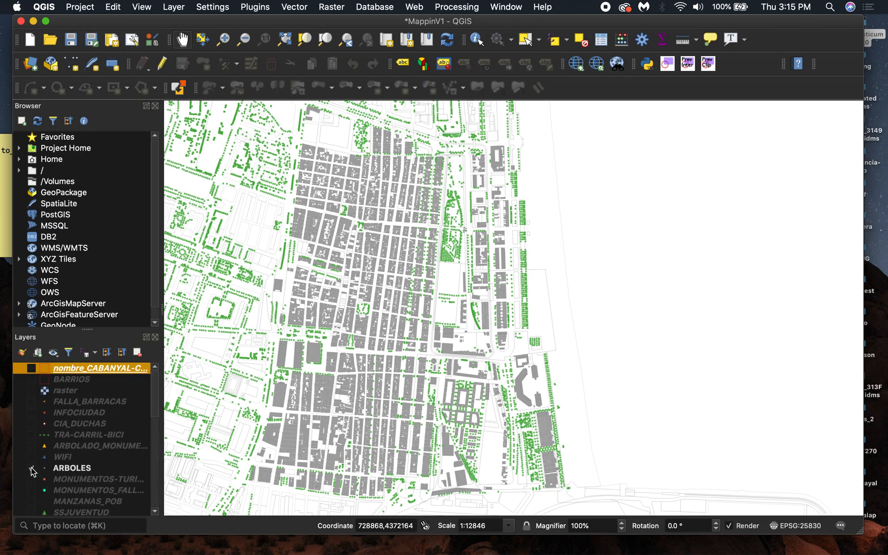
click(31, 468)
- Switch back to the test1 layout and refresh the map item's view
key(ctrl+Up)
click(528, 340)
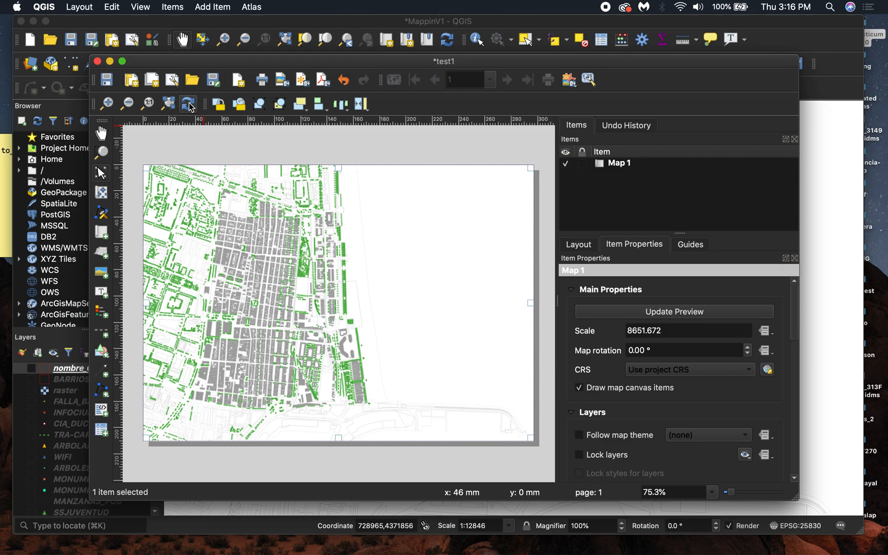
click(189, 104)
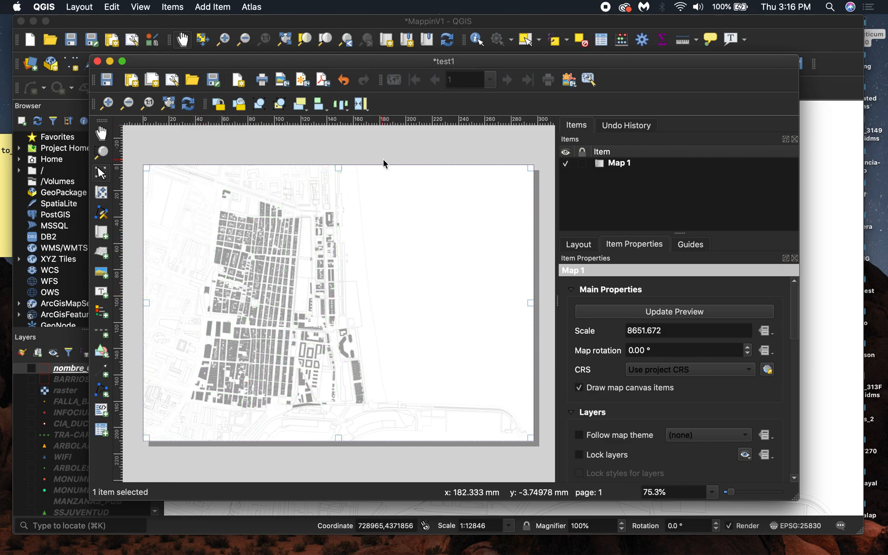
- Export the layout as PDF named test1.pdf to the Desktop with default export options
click(325, 85)
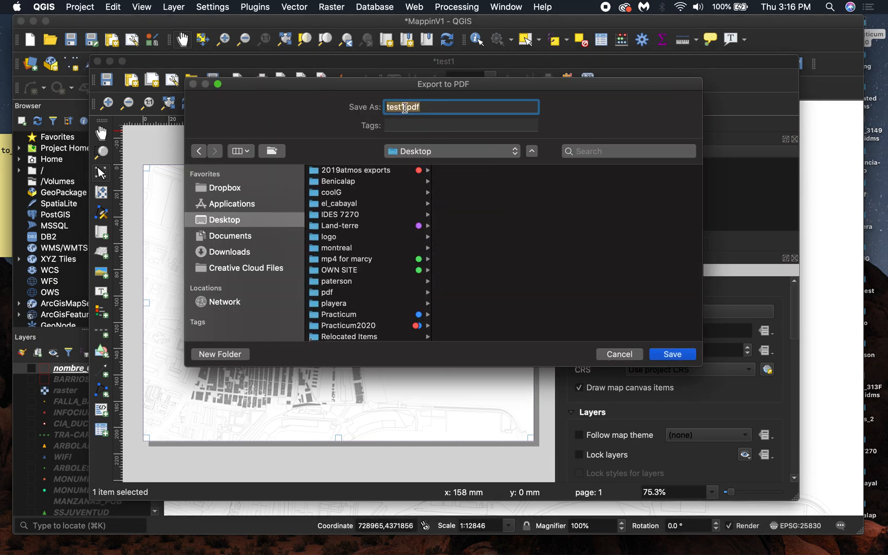
click(404, 108)
click(672, 354)
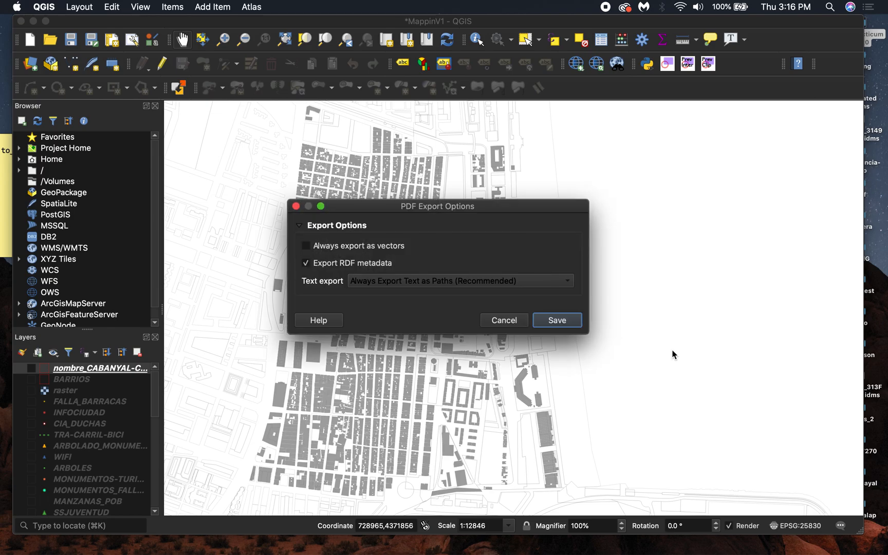
click(560, 323)
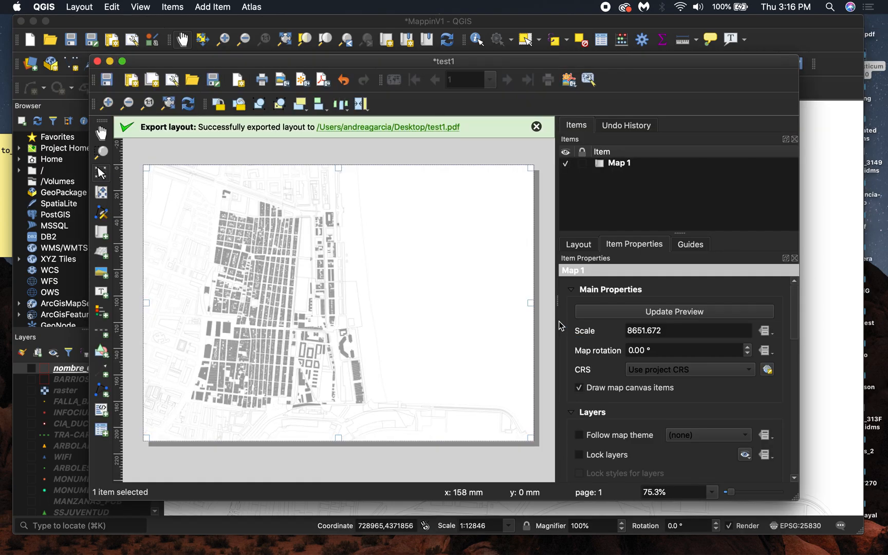
- In the project window, hide the barri-clip and ALINEACIONES layers
click(439, 22)
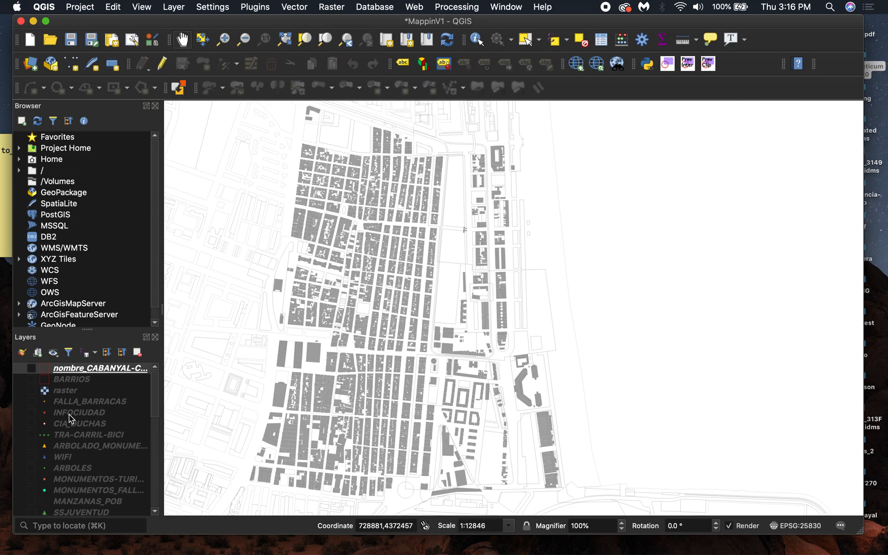
scroll(69, 419, down, 5)
scroll(69, 417, down, 6)
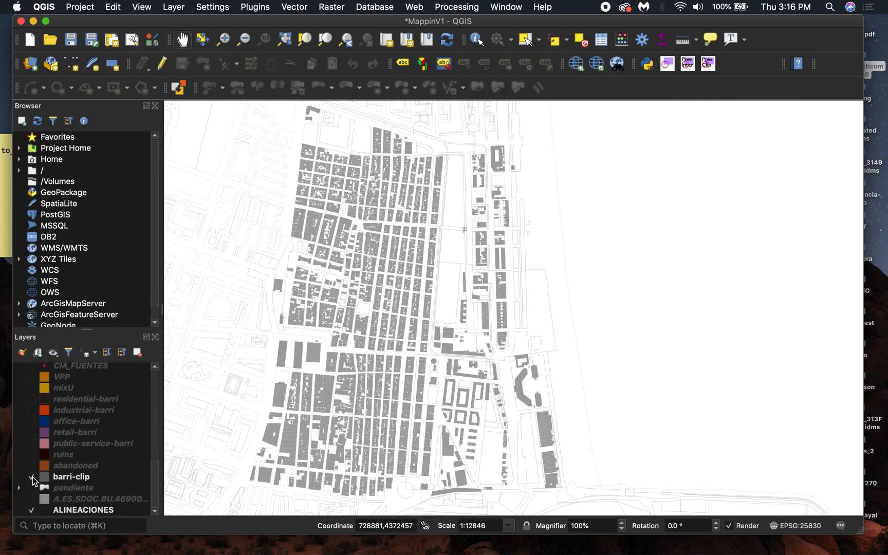
click(31, 477)
scroll(99, 454, up, 2)
scroll(99, 455, down, 2)
click(31, 510)
- Turn the ARBOLES tree layer back on
scroll(80, 422, up, 6)
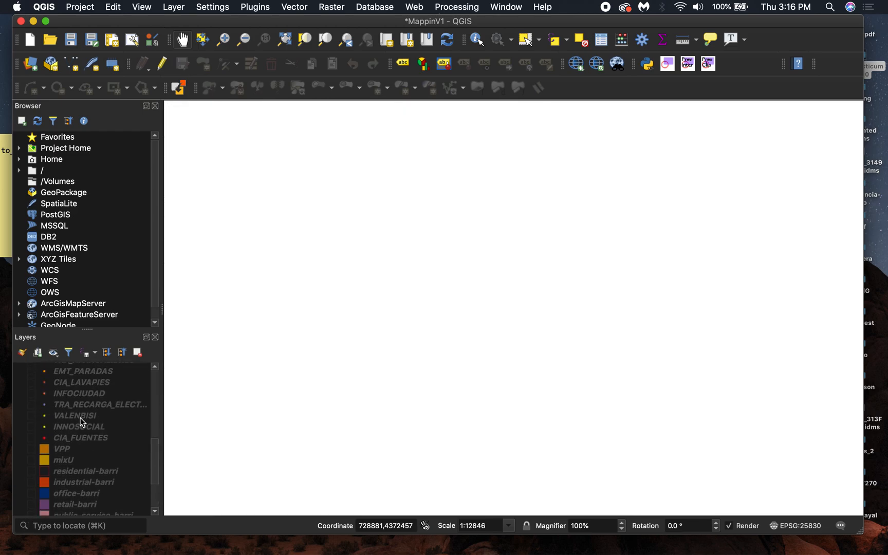
scroll(81, 421, up, 5)
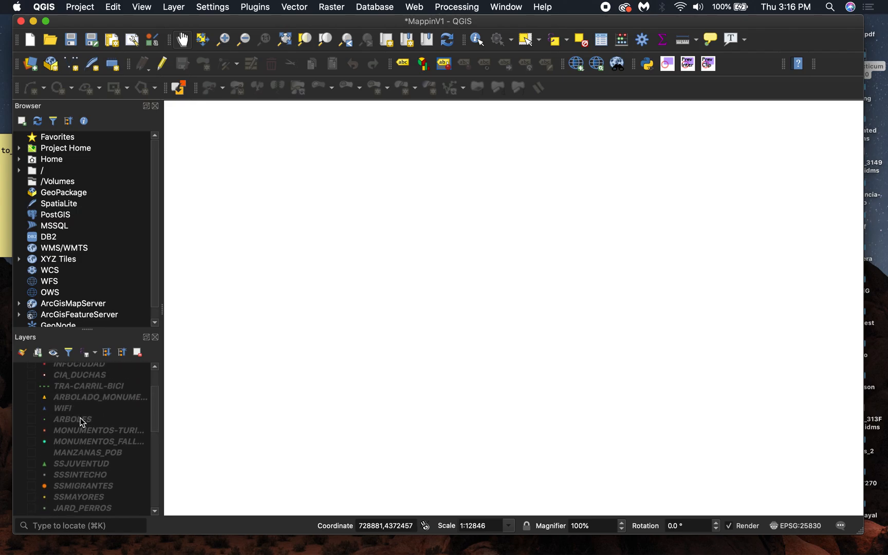
click(32, 409)
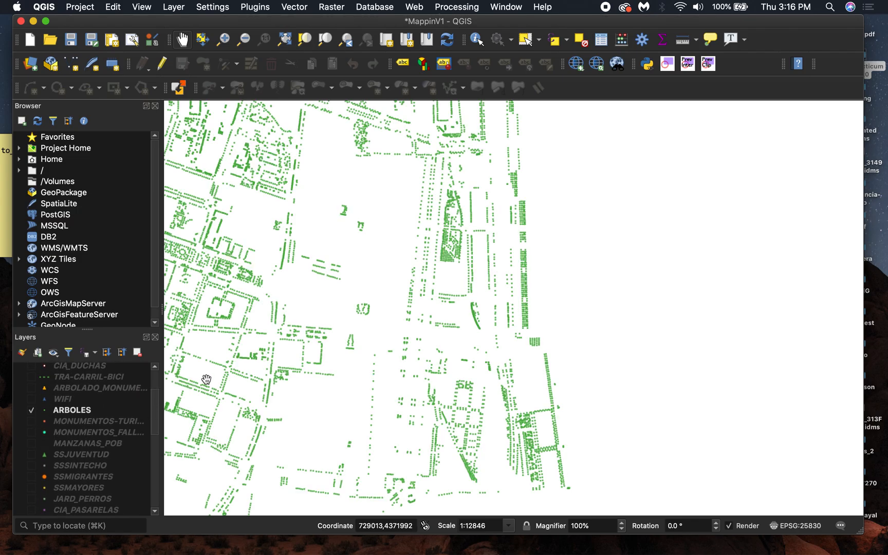
- Bring up the test1 layout window and refresh its map to show the tree layer
key(ctrl+Up)
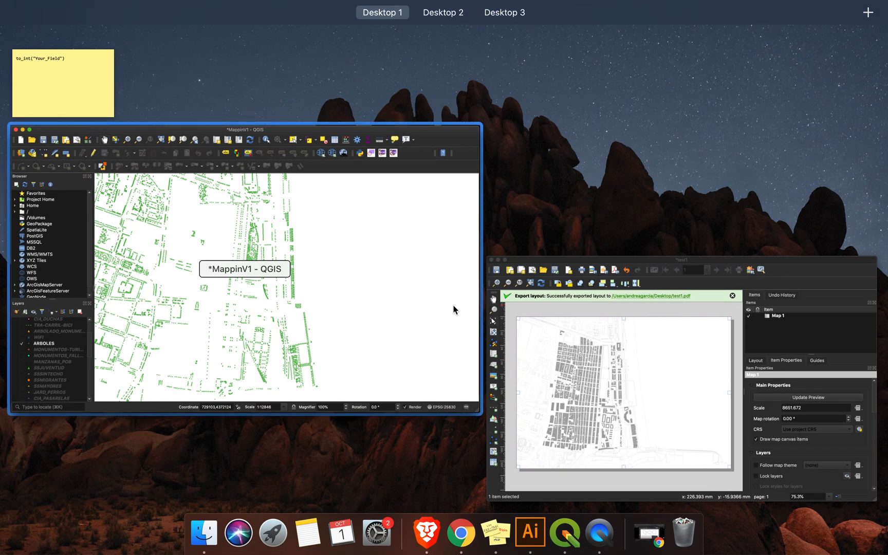
click(564, 329)
mouse_move(293, 63)
mouse_down()
mouse_move(278, 63)
mouse_move(309, 49)
mouse_move(289, 68)
mouse_up()
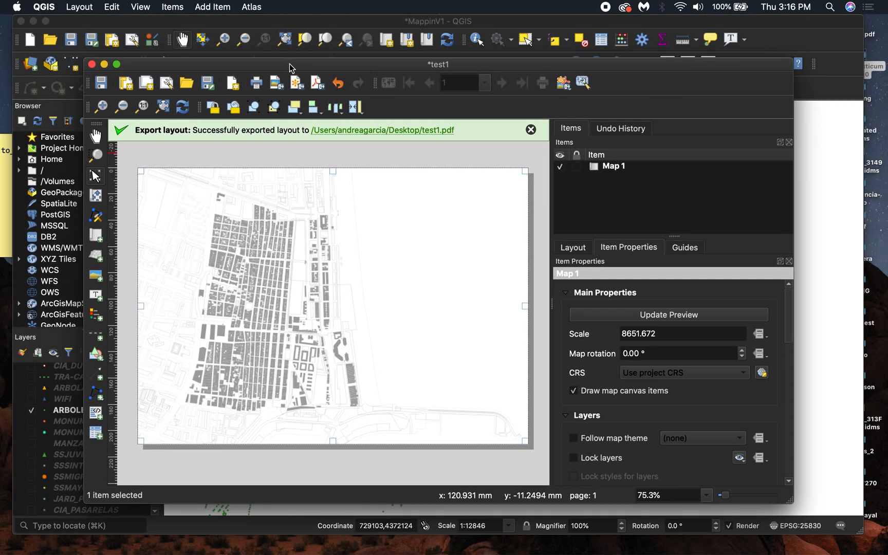
click(182, 108)
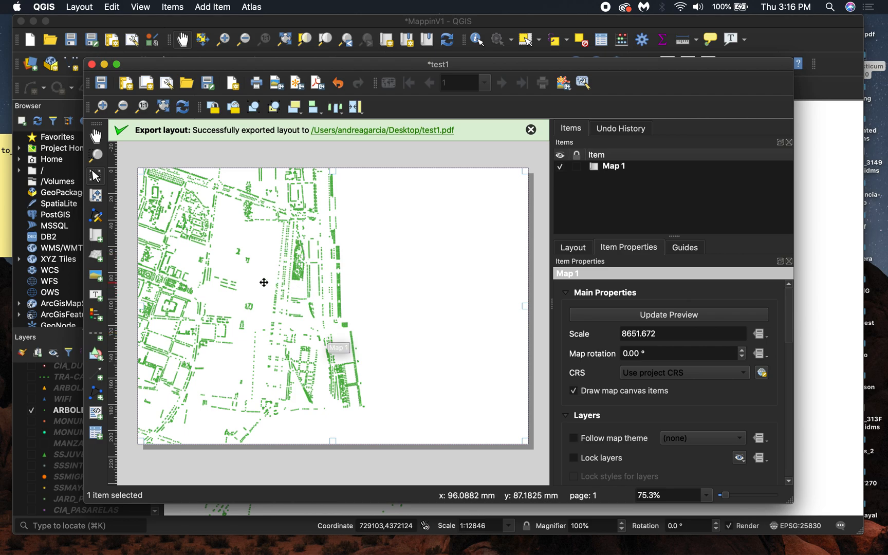
- Export the layout as a PNG image named test1-trees.png to the Desktop
click(276, 82)
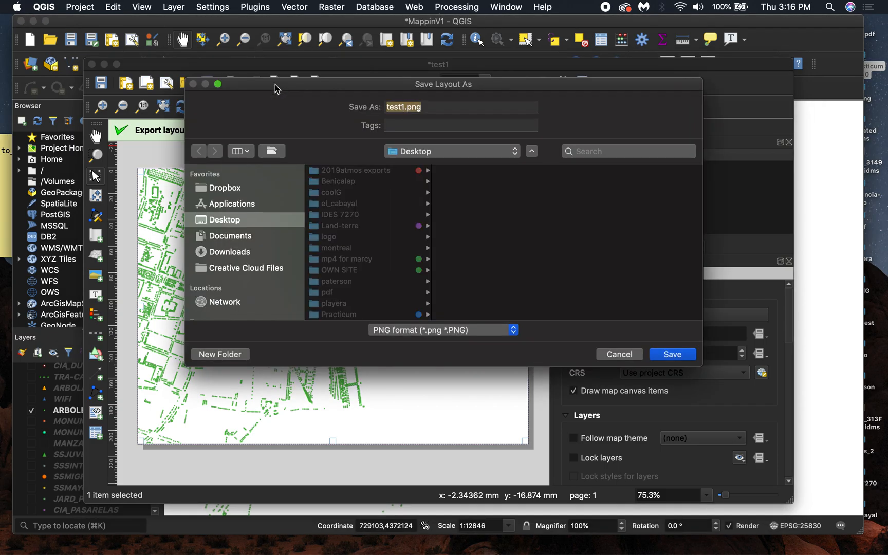
click(404, 106)
text(-trees)
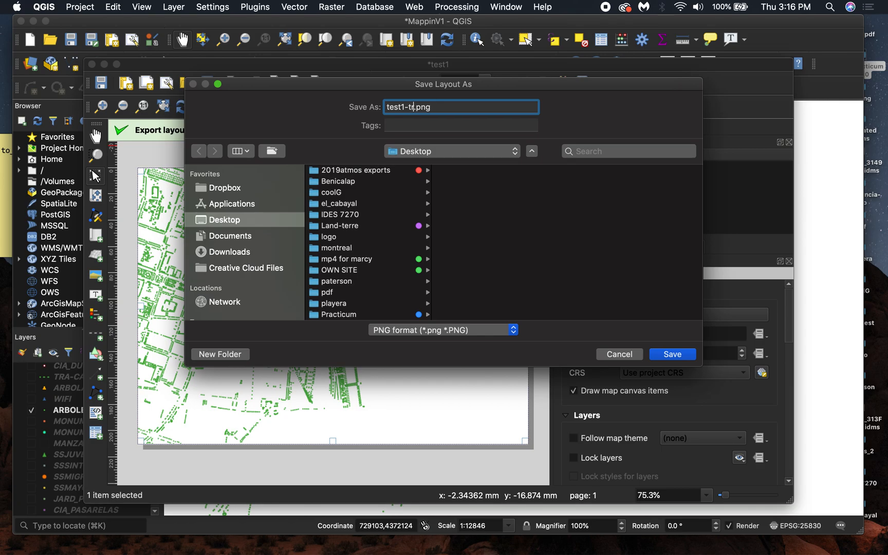
click(670, 353)
click(578, 393)
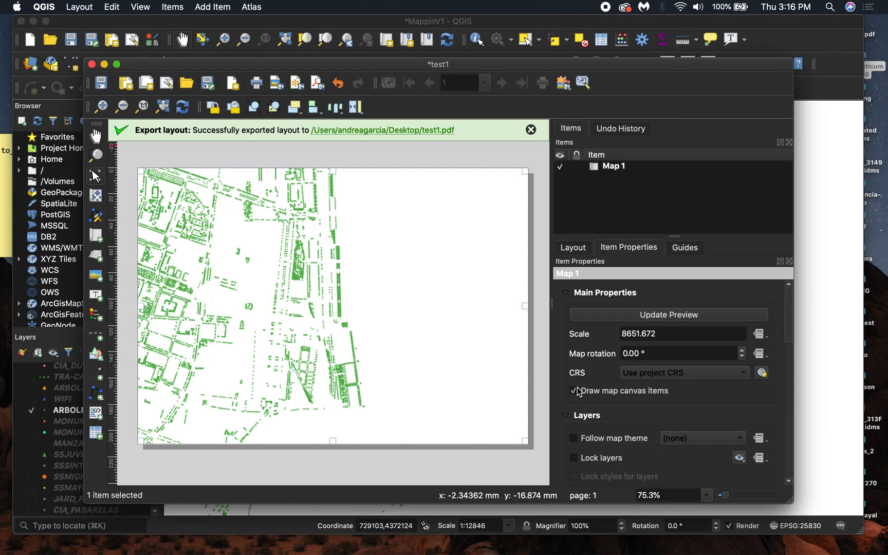
- Minimize the layout and project windows and open test1-trees.png from the desktop in Adobe Photoshop CC 2019
click(105, 65)
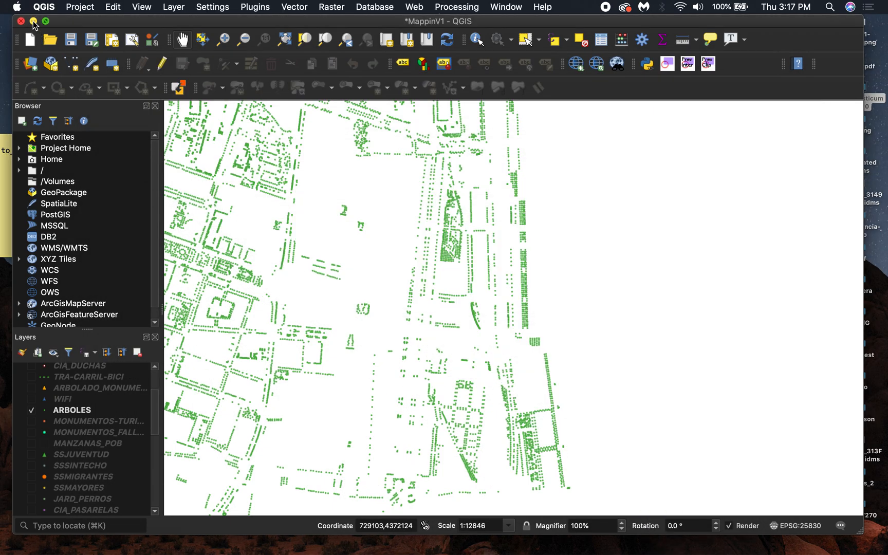
click(33, 22)
click(862, 34)
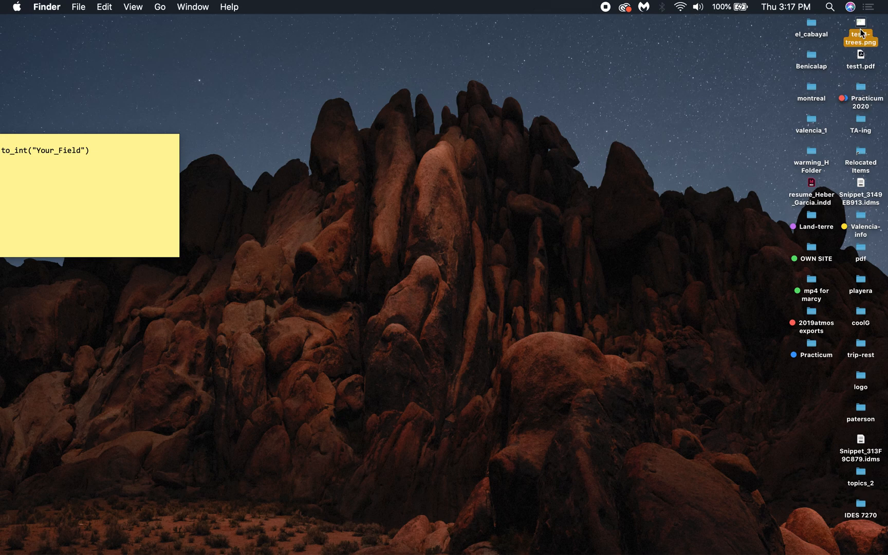
right_click(859, 23)
mouse_move(745, 37)
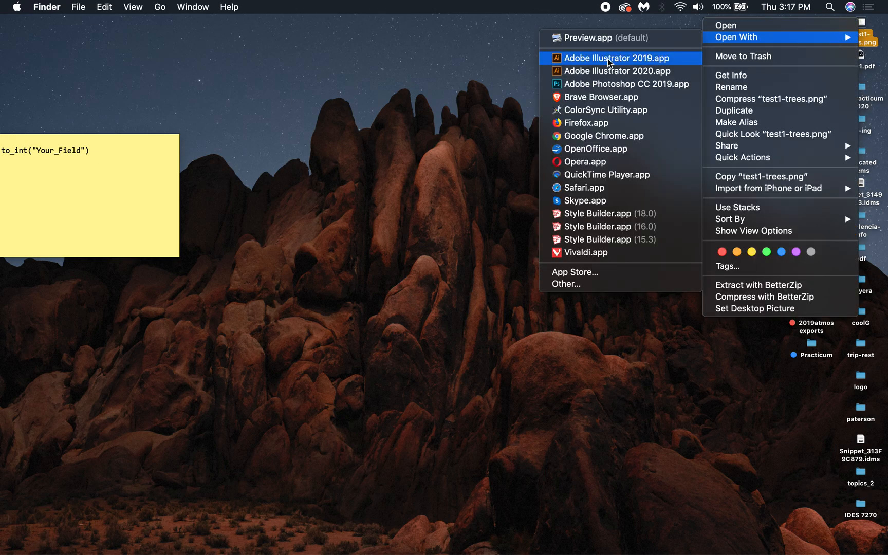
click(608, 84)
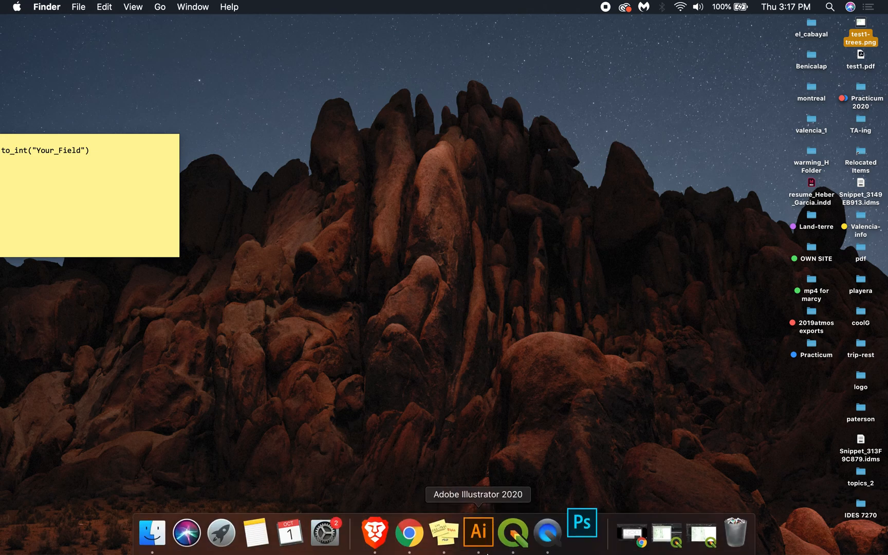
mouse_move(484, 542)
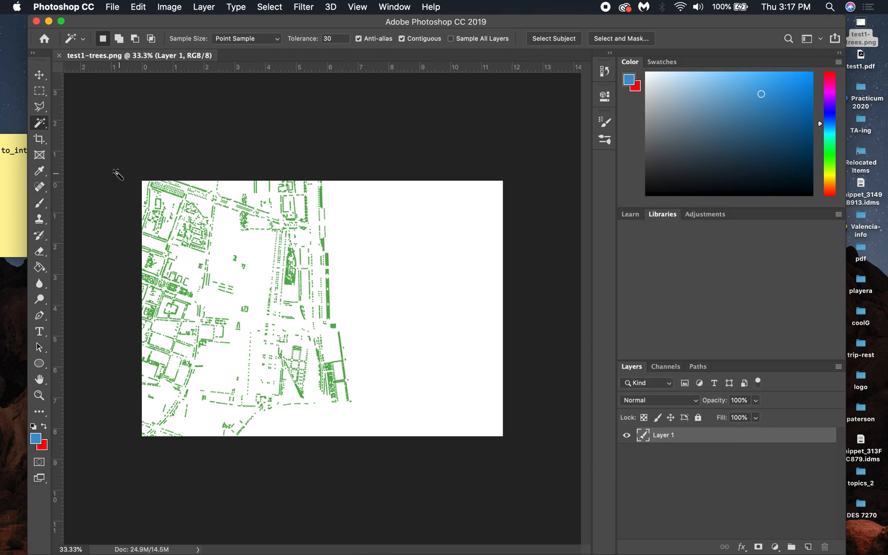
- Select the white background with the Magic Wand, delete it, and deselect
click(405, 223)
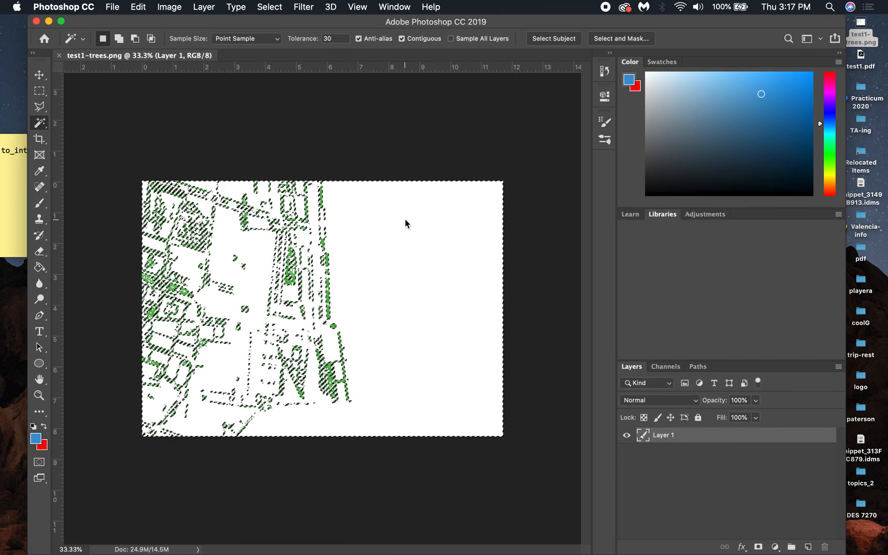
key(Delete)
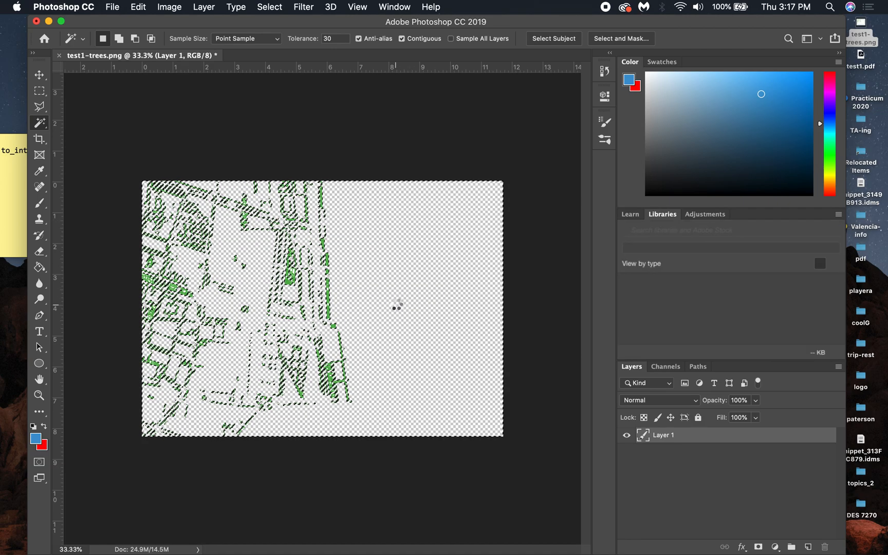
key(super+d)
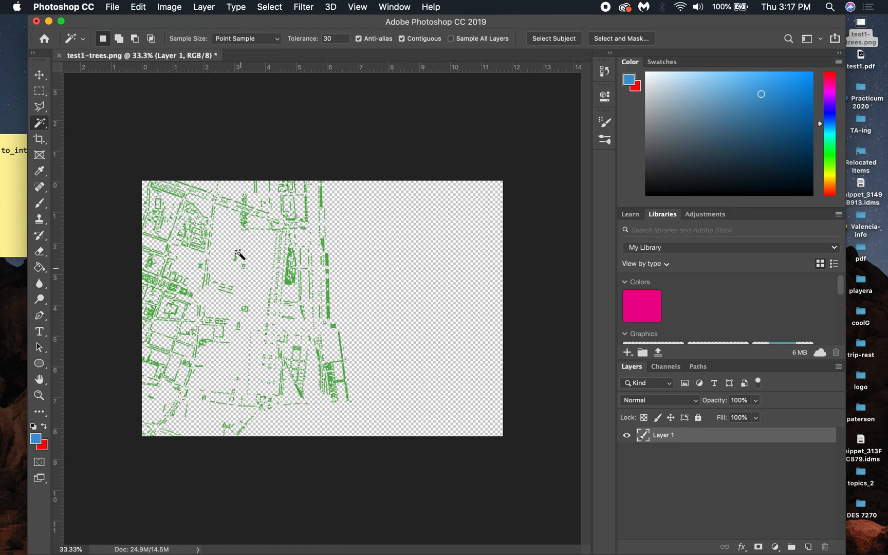
- Save a PNG copy named test1-treescopy.png to the Desktop, then close the image without saving changes
click(113, 6)
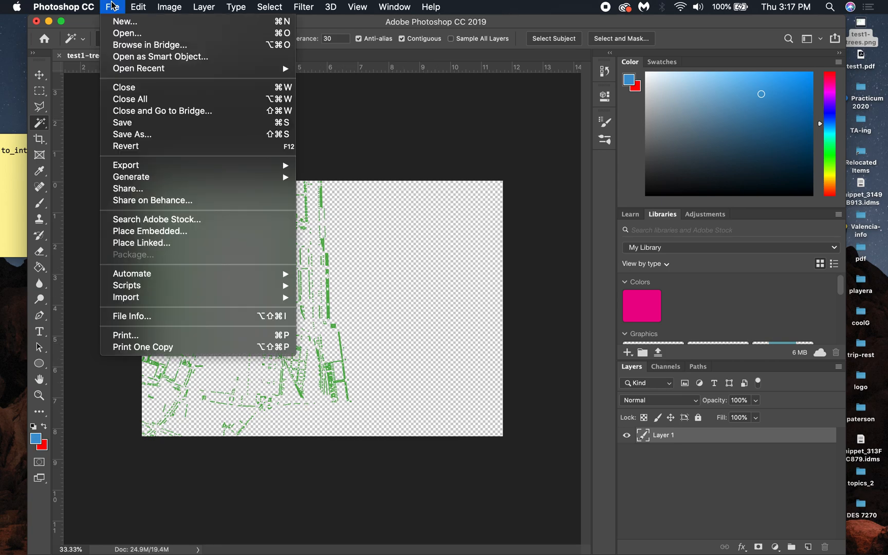
click(142, 135)
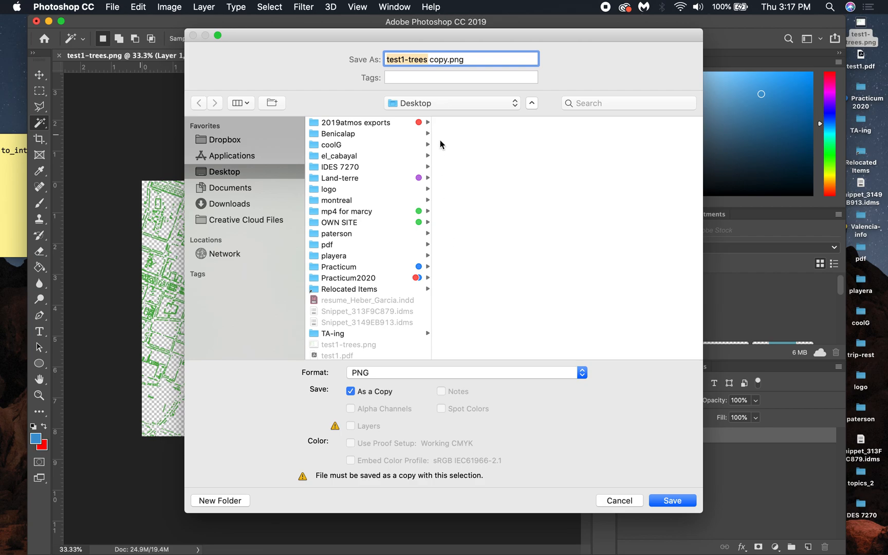
click(429, 59)
key(BackSpace)
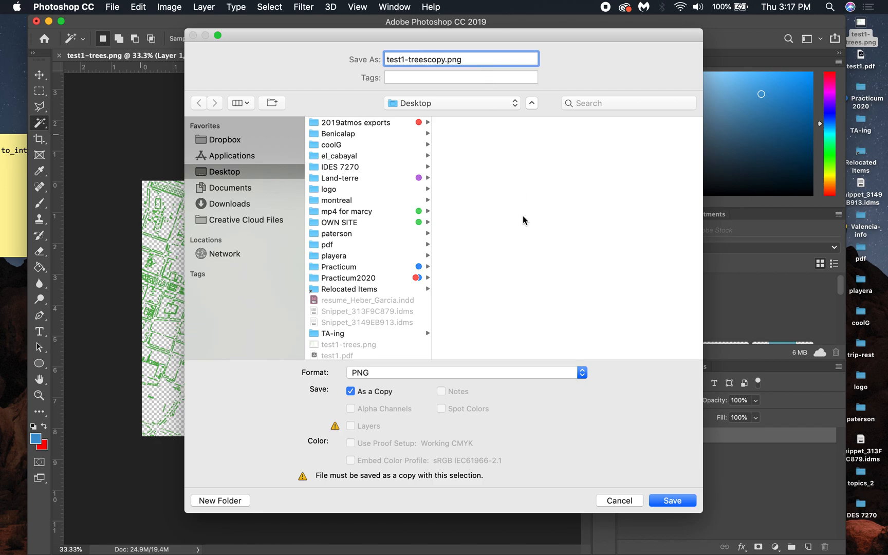
click(669, 498)
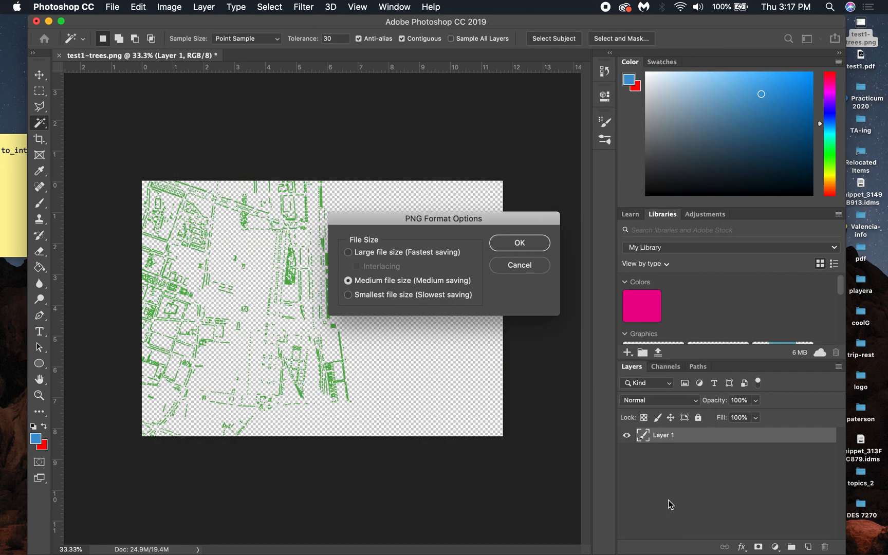
click(529, 244)
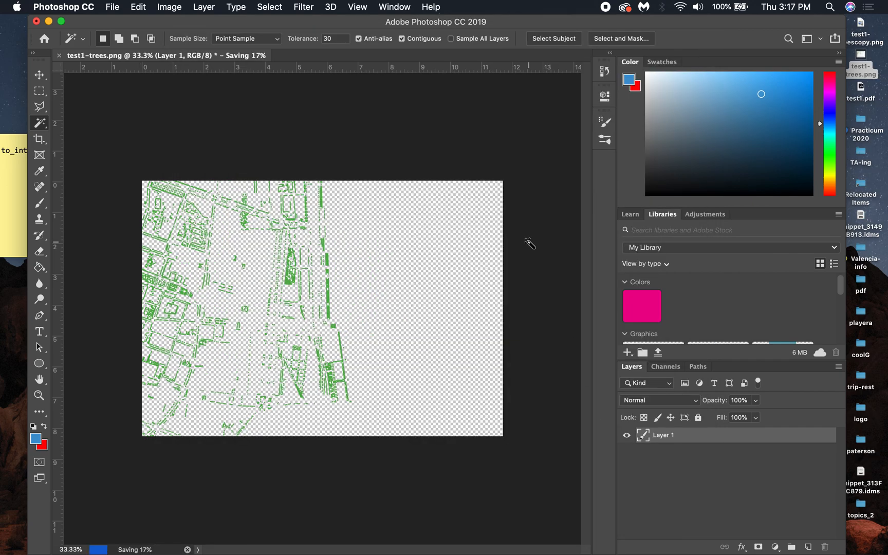
click(36, 22)
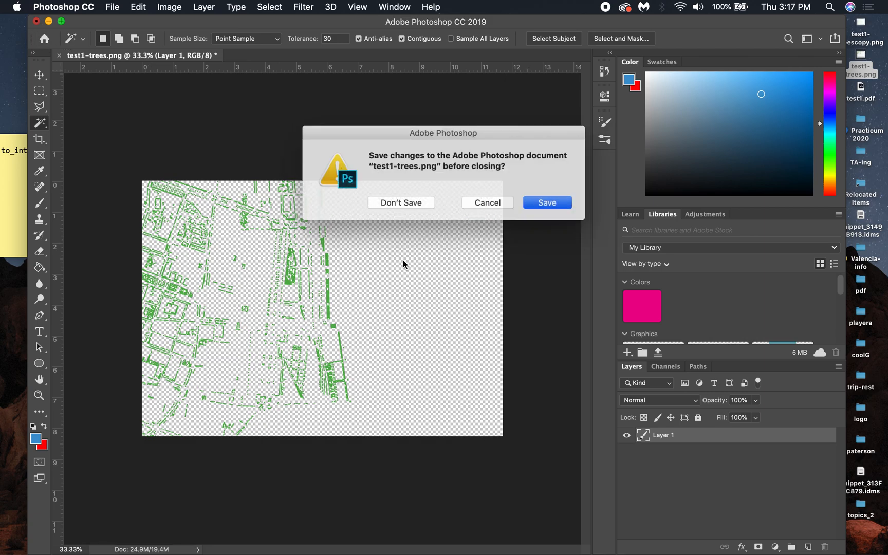
click(402, 202)
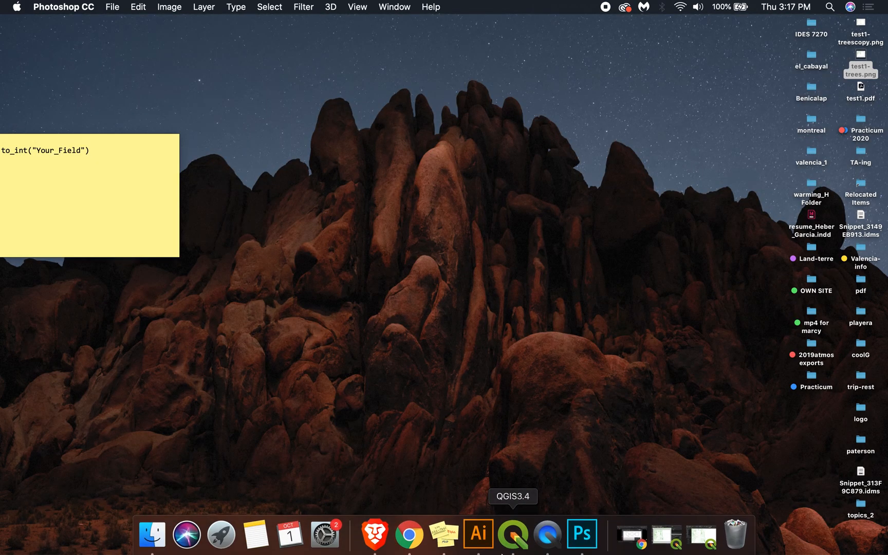
- Switch to Adobe Illustrator and create a new 36 x 24 in document
click(477, 532)
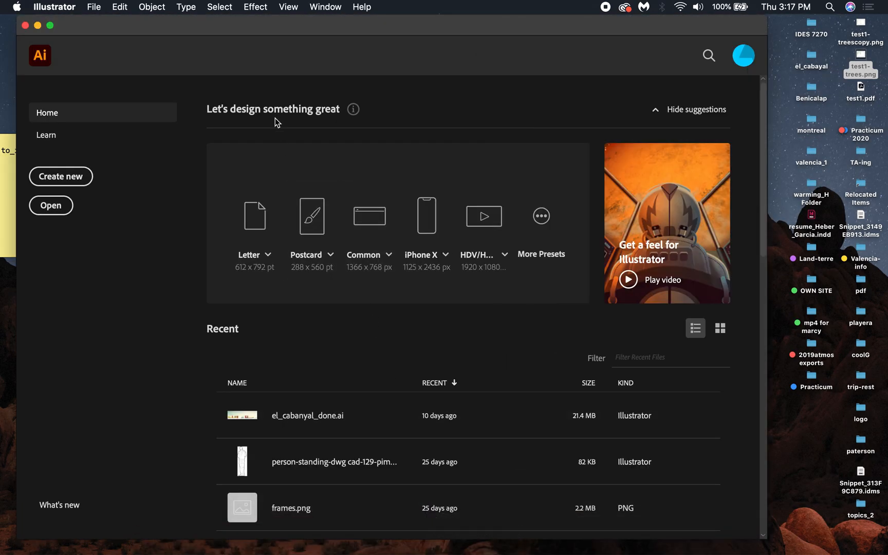
click(94, 7)
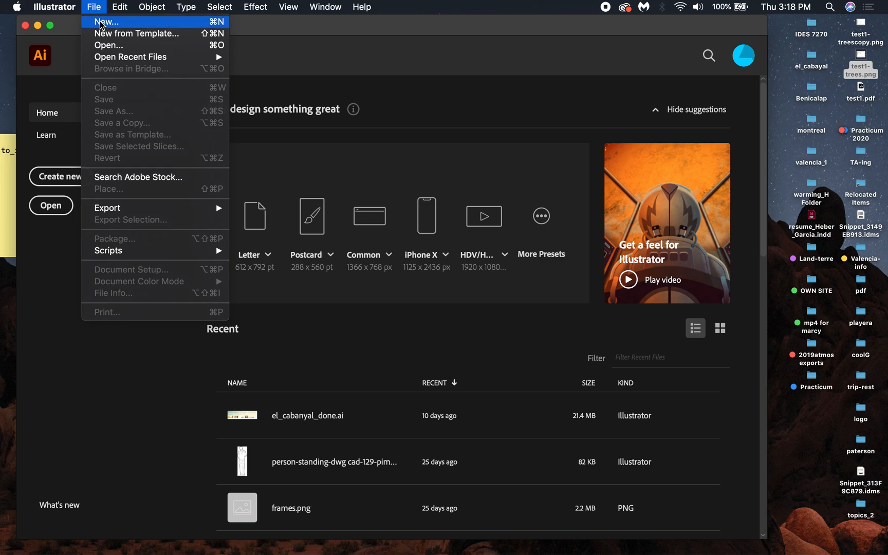
click(101, 23)
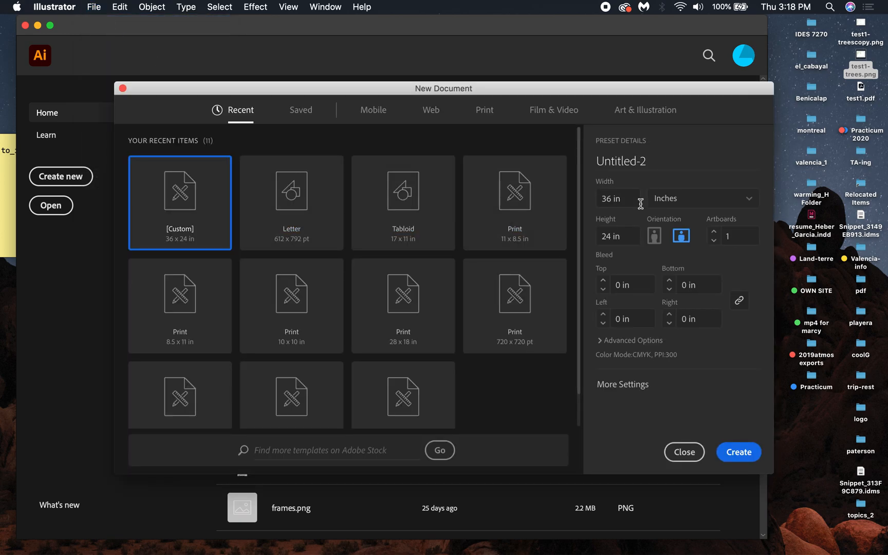
click(738, 451)
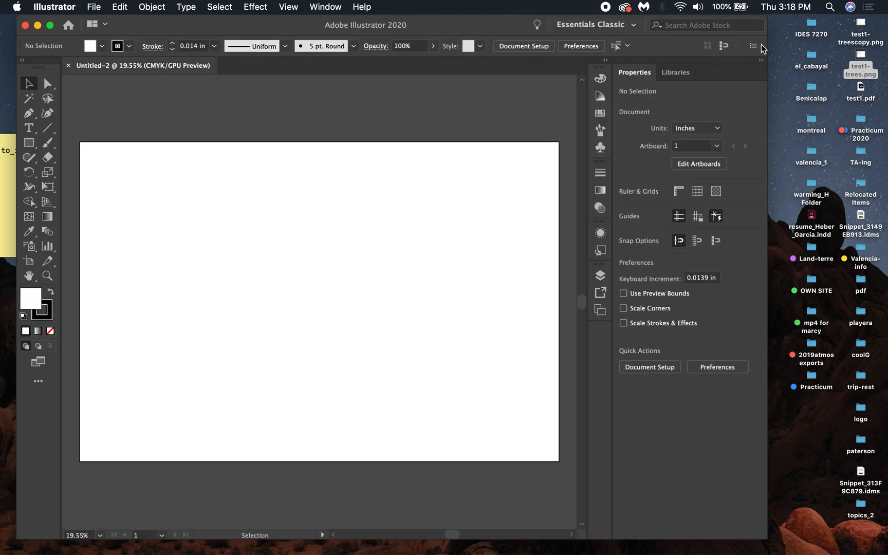
- Place test1.pdf and test1-treescopy.png from the desktop onto the artboard
click(861, 91)
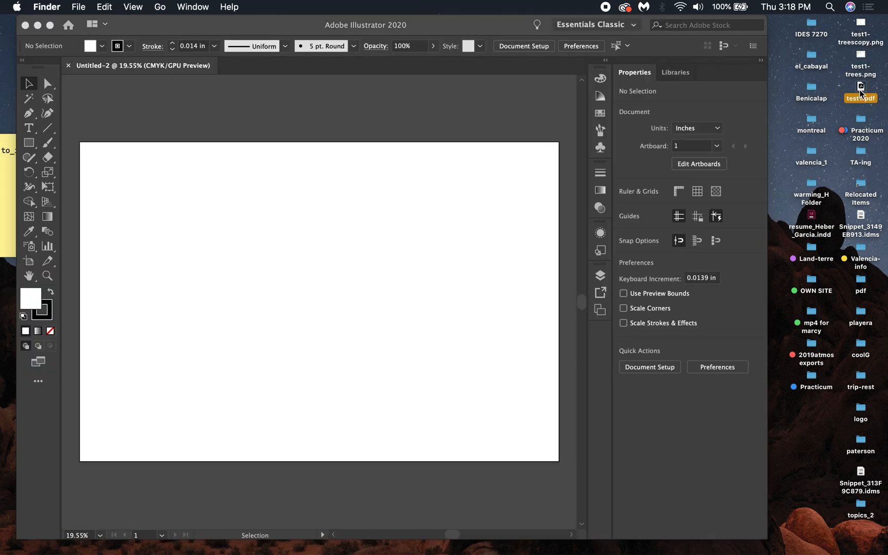
drag(863, 90, 301, 324)
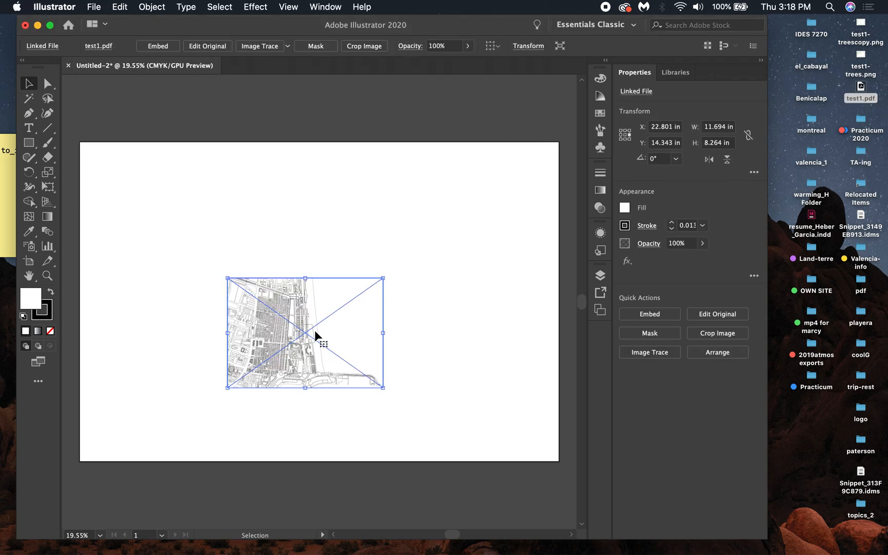
click(369, 225)
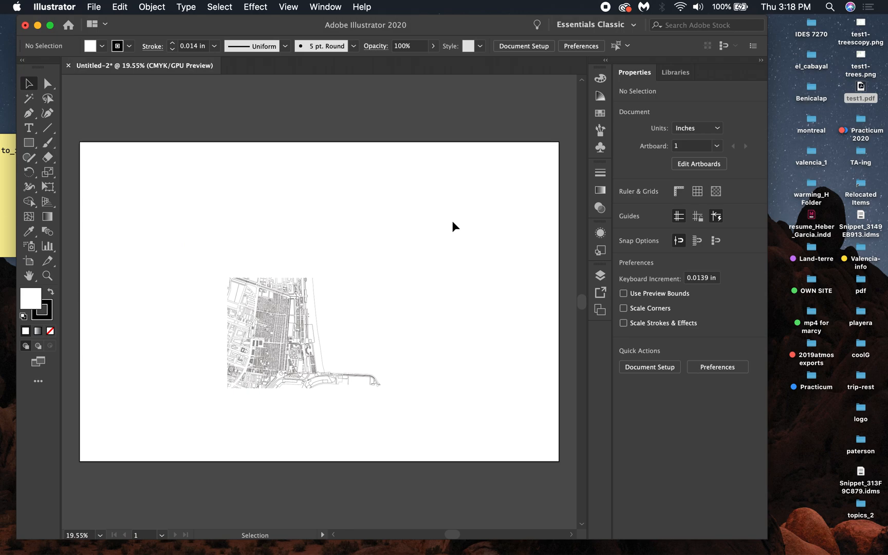
click(862, 24)
drag(862, 23, 445, 204)
- Reposition the PDF map slightly and shear it 30° along the horizontal axis
click(315, 335)
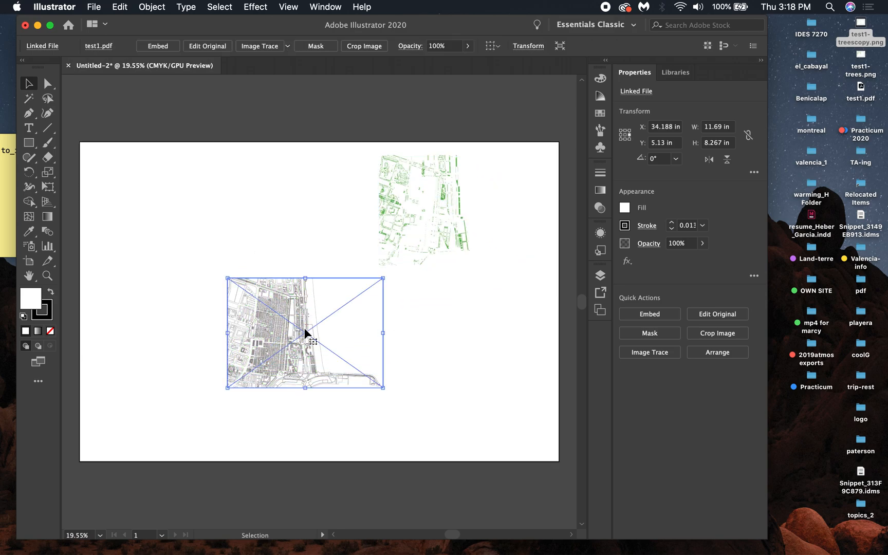
drag(316, 335, 283, 326)
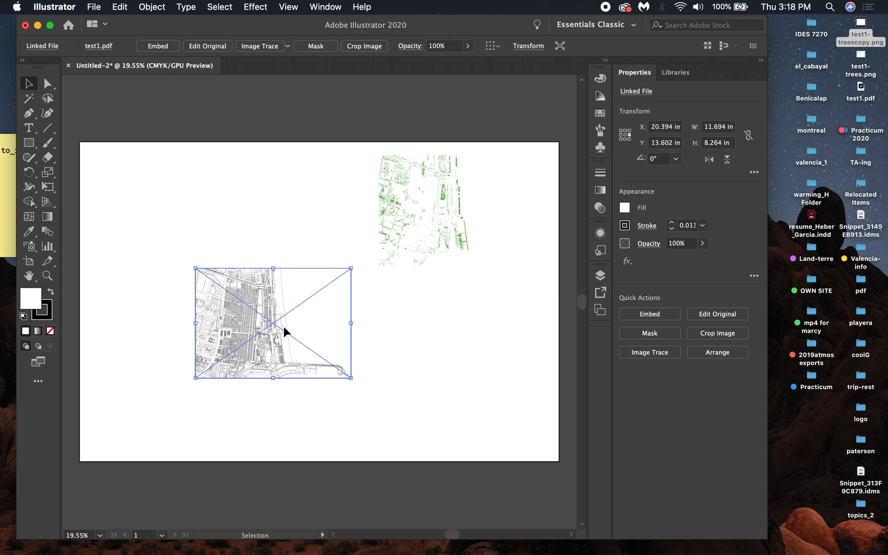
right_click(246, 329)
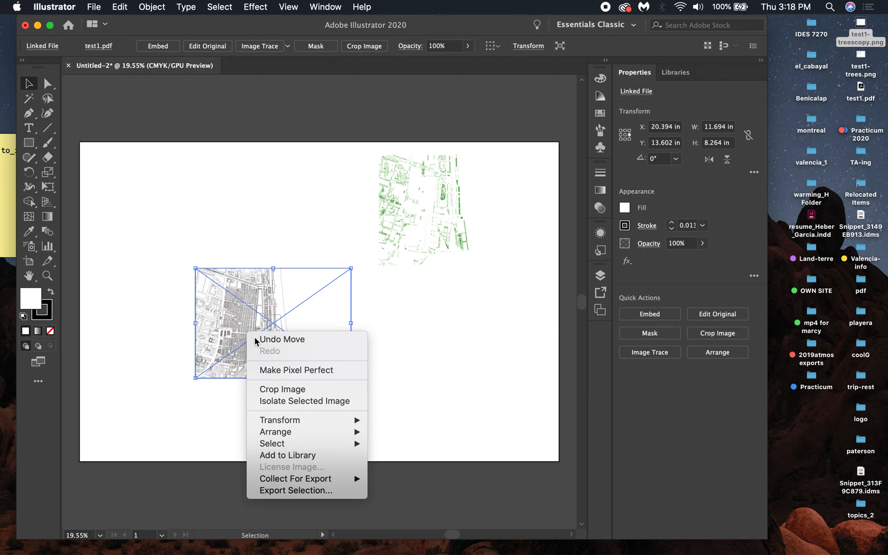
mouse_move(307, 420)
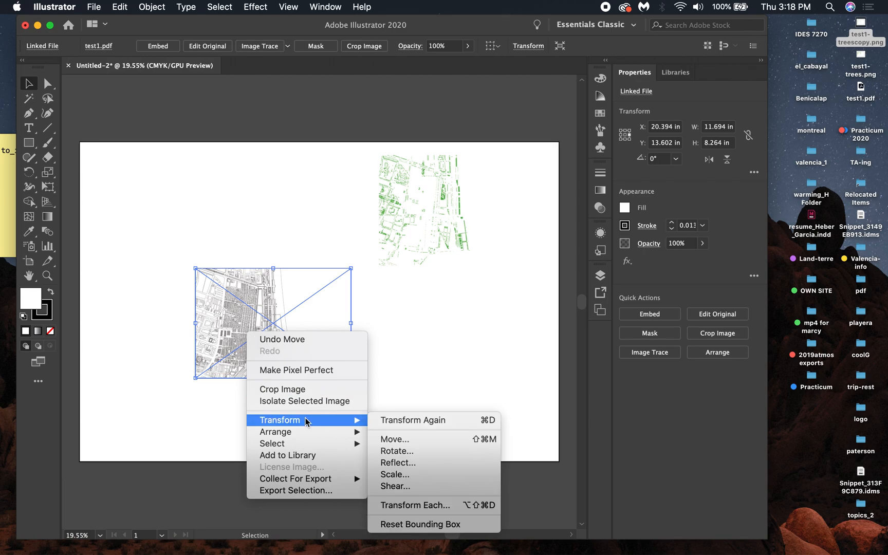
click(394, 486)
click(636, 191)
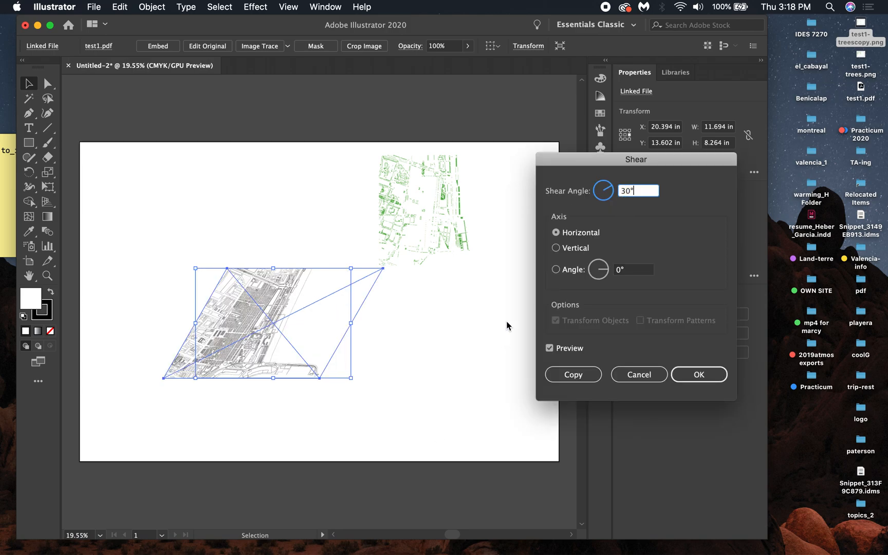
click(714, 375)
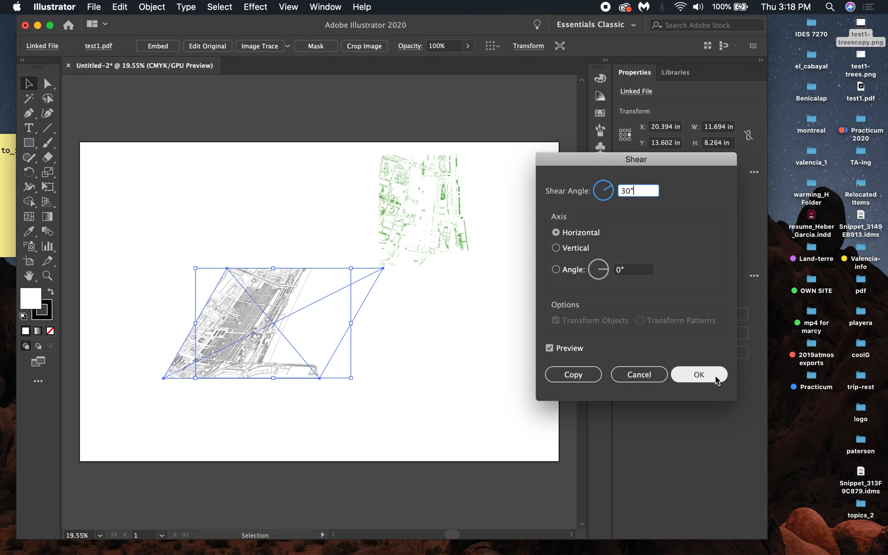
- Rotate the sheared PDF map by -30°
click(459, 419)
click(266, 351)
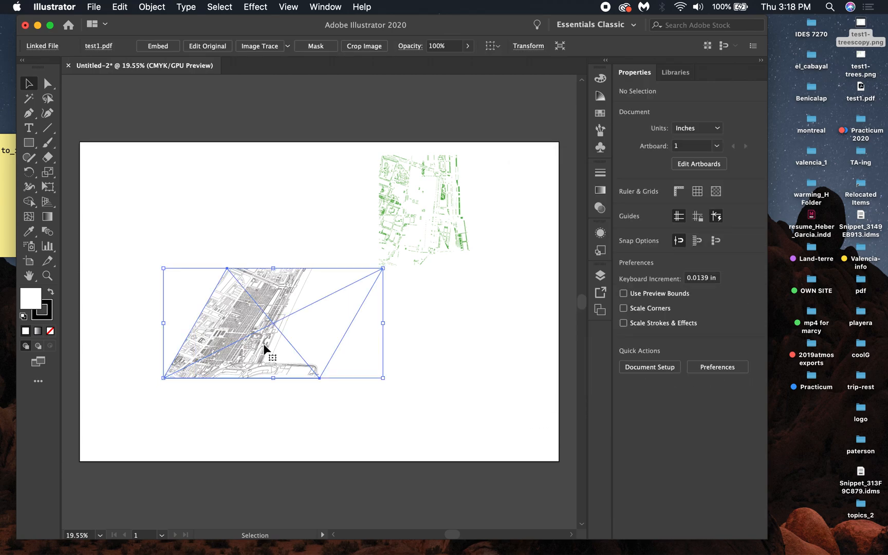
right_click(244, 339)
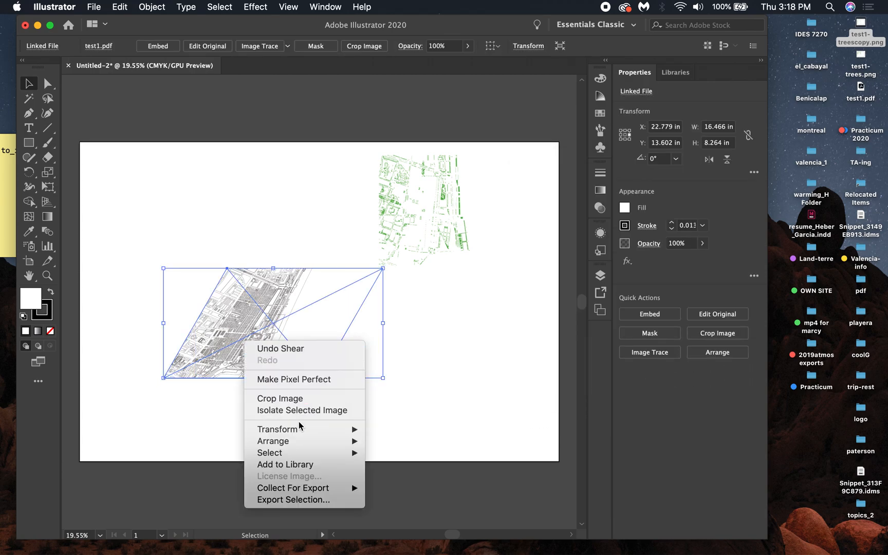
mouse_move(300, 429)
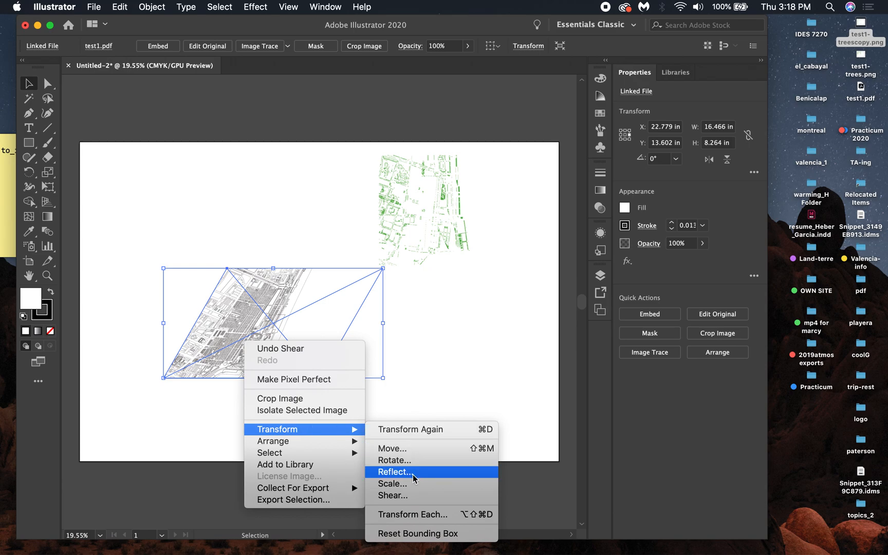
click(414, 460)
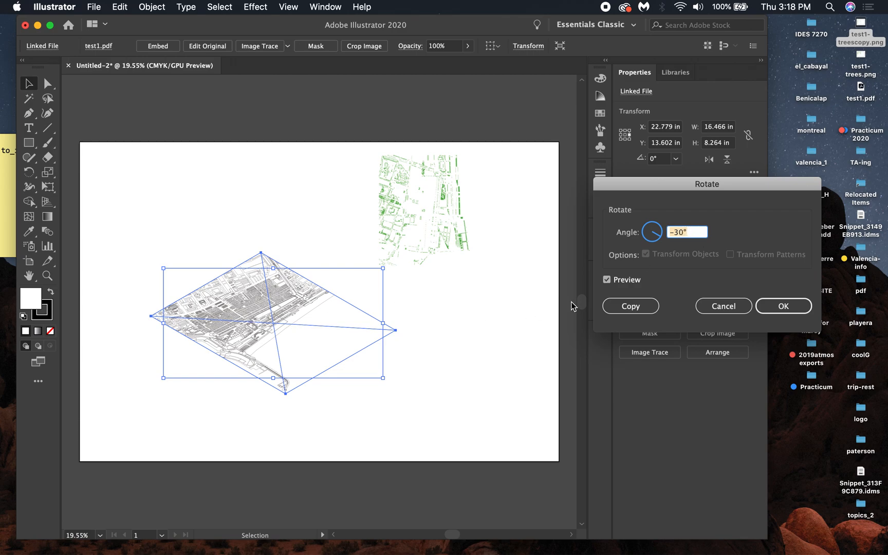
click(780, 306)
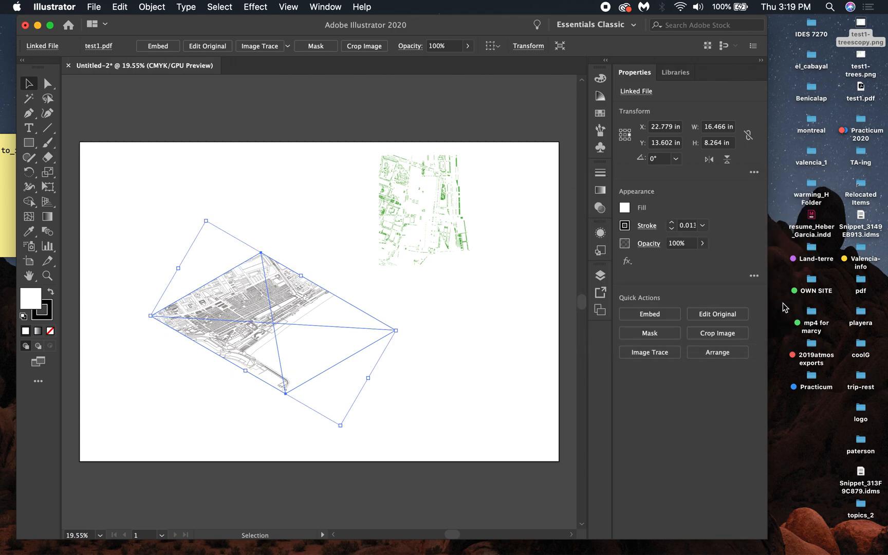
- Move the rotated PDF map lower on the artboard
click(386, 326)
drag(250, 323, 311, 360)
click(466, 315)
- Shear the tree image 30° along the horizontal axis
click(436, 234)
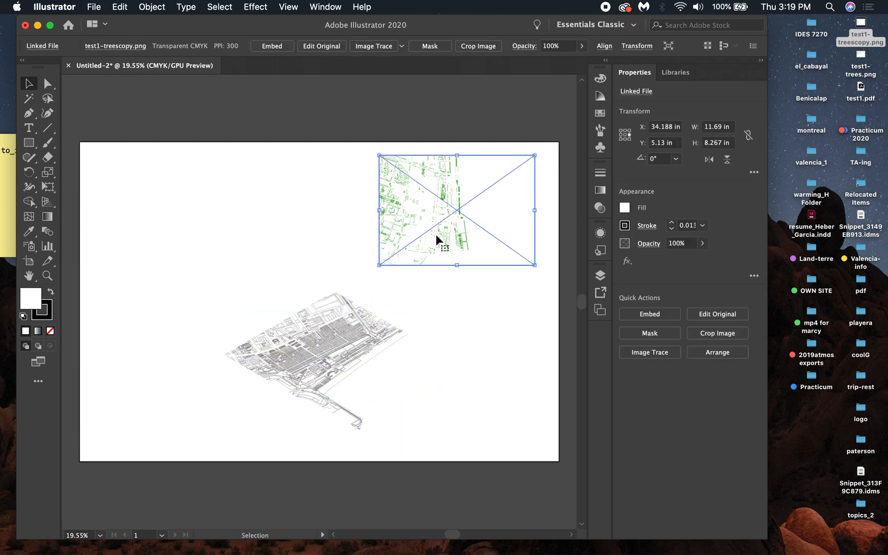
right_click(411, 226)
mouse_move(473, 329)
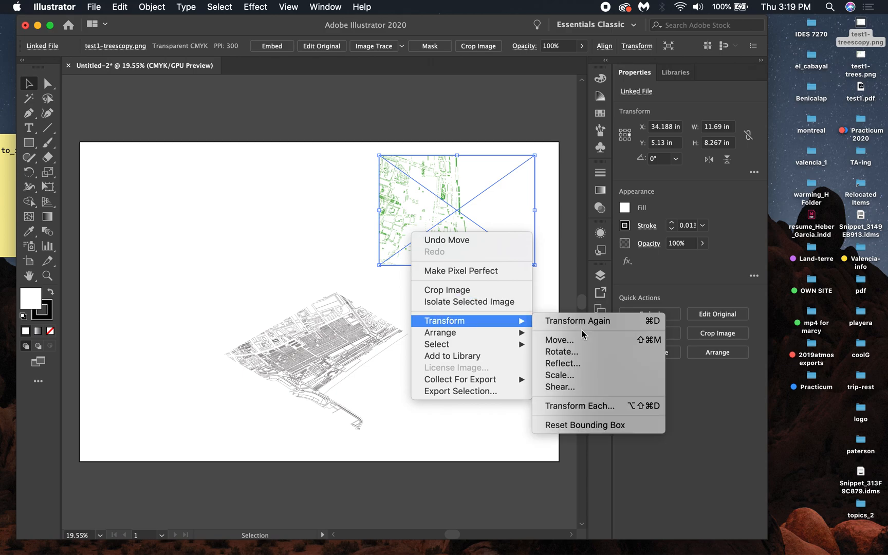
click(576, 386)
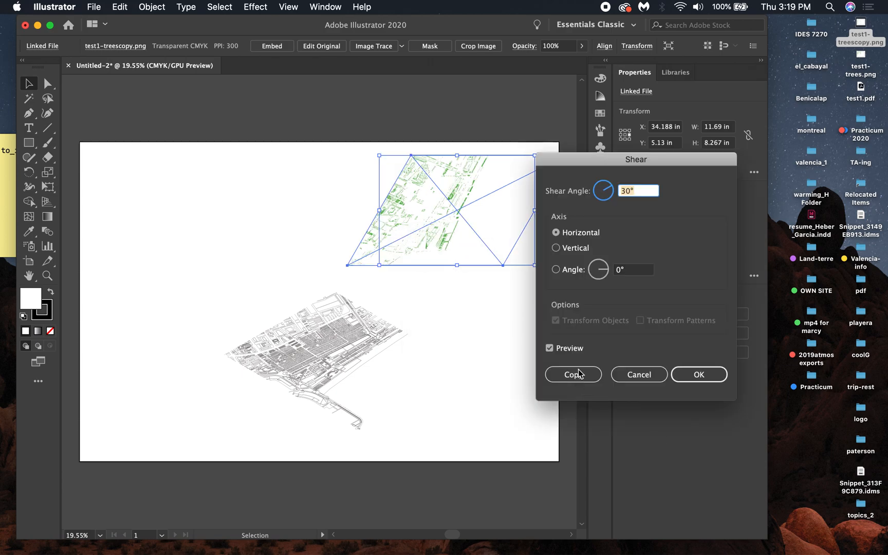
click(678, 380)
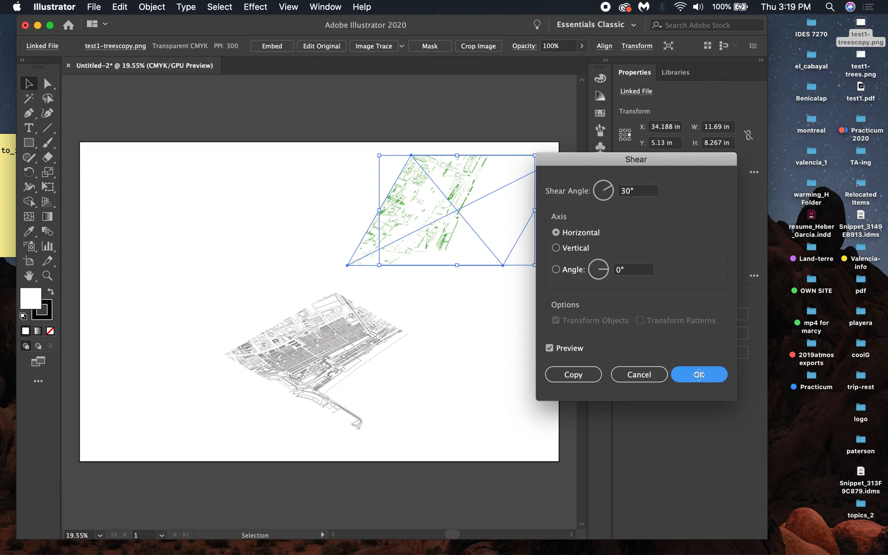
- Rotate the sheared tree image by -30°
click(520, 345)
click(444, 216)
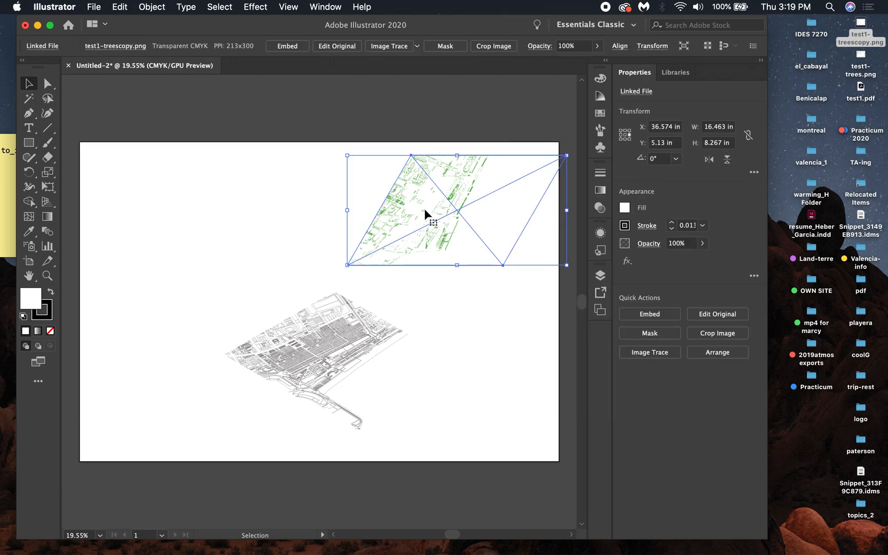
right_click(426, 211)
mouse_move(531, 301)
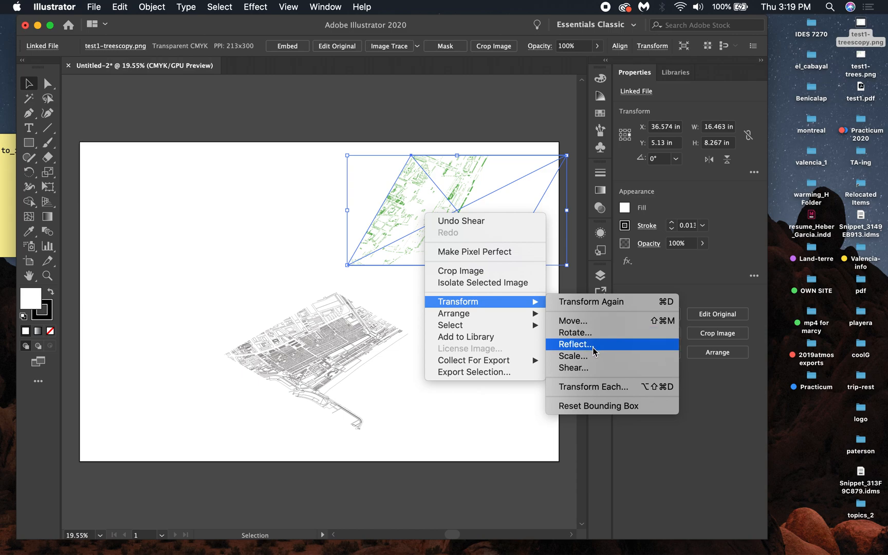
click(572, 333)
click(786, 305)
- Move the tree image onto the PDF map and nudge it upward so it floats above the base map
click(499, 302)
drag(432, 216, 330, 344)
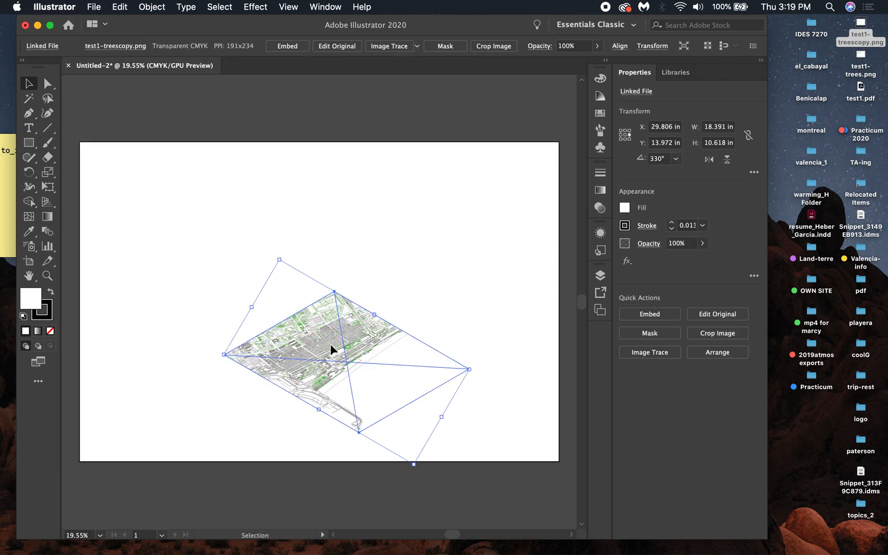
key(Up)
key(Up)
key(Up)
key(Up)
key(Up)
key(Up)
key(Up)
key(Up)
key(Up)
key(Up)
key(Up)
key(Up)
key(Up)
key(Up)
key(Up)
key(Up)
key(Up)
key(Up)
key(Up)
key(Up)
key(Up)
key(Up)
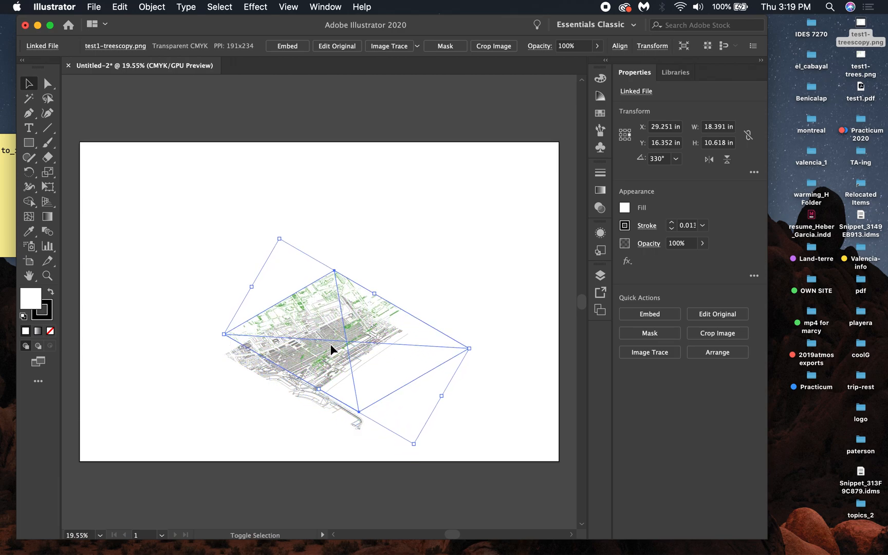
key(Up)
key(Up)
key(Up)
key(Up)
key(Up)
key(Up)
key(Up)
key(Up)
key(Up)
key(Up)
key(Up)
key(Up)
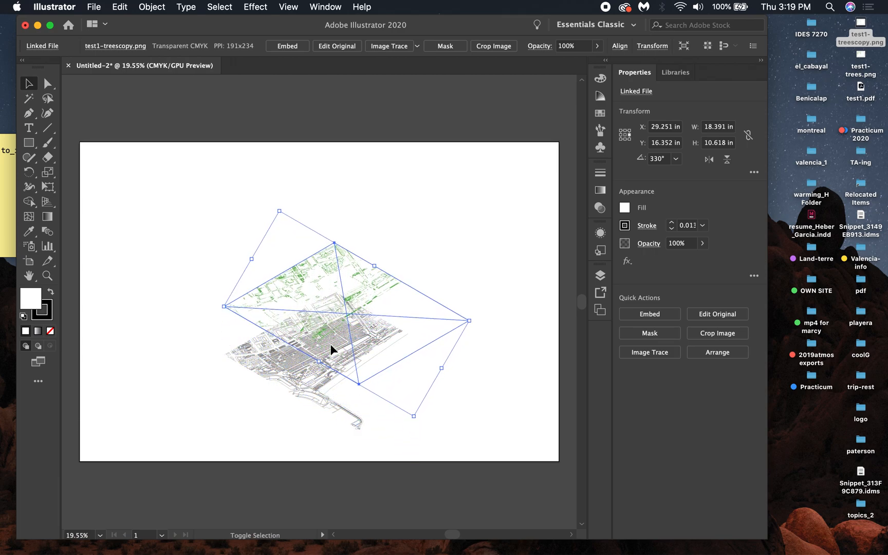
click(443, 246)
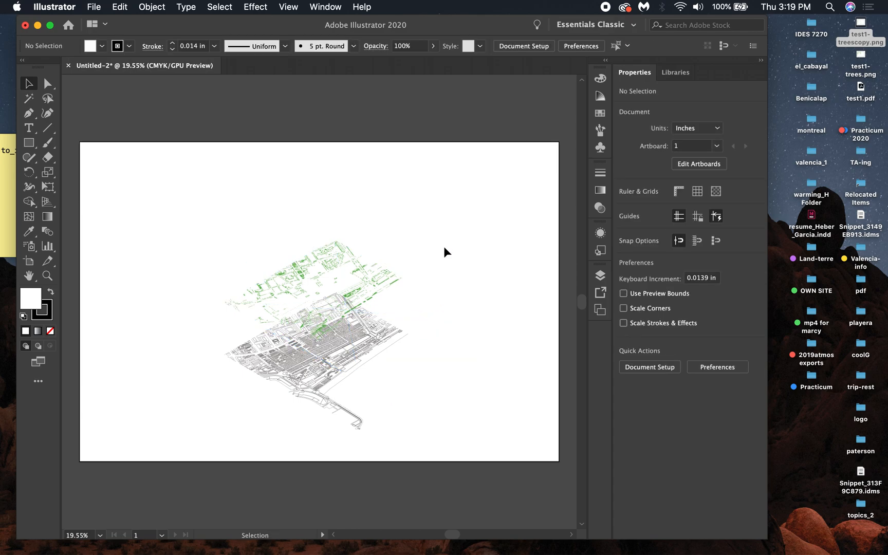
- Draw a vertical line at the left corner linking the floating tree layer to the base map
key(super+equal)
key(super+equal)
key(super+equal)
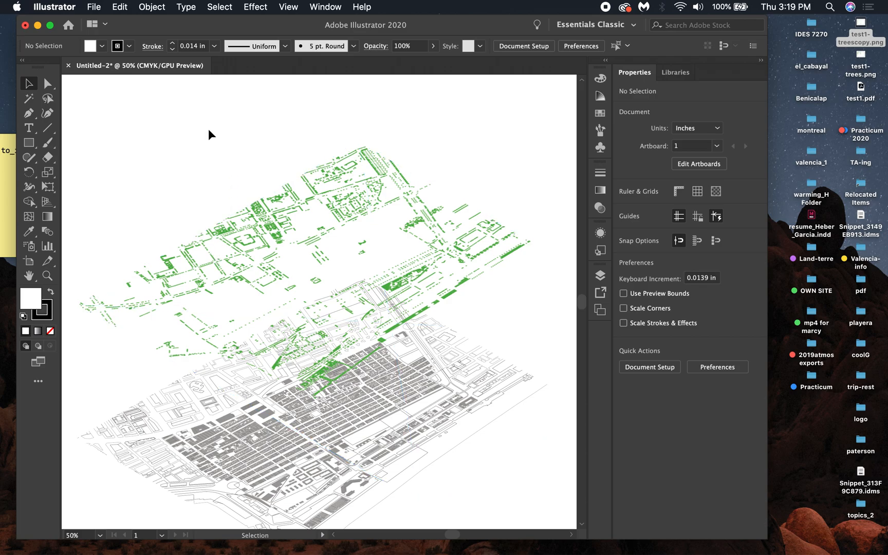
scroll(208, 128, down, 5)
scroll(208, 128, left, 3)
key(super+minus)
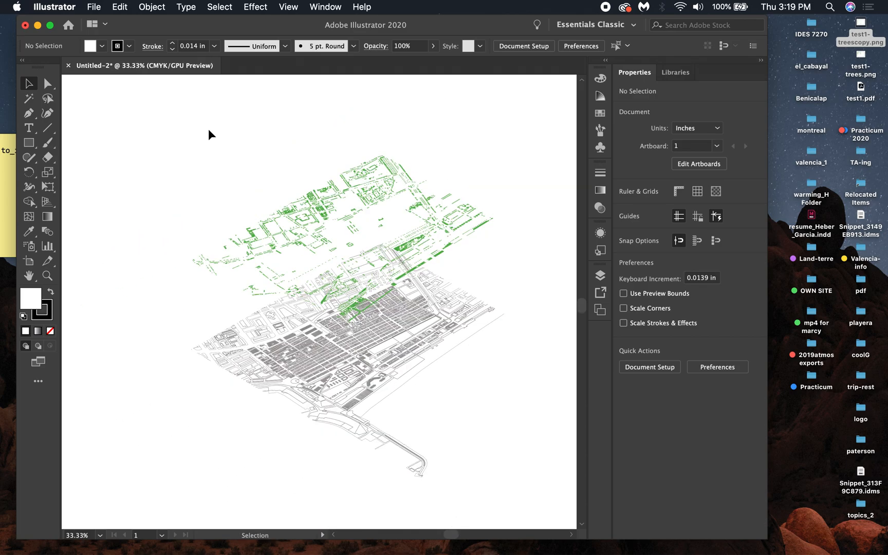
click(48, 128)
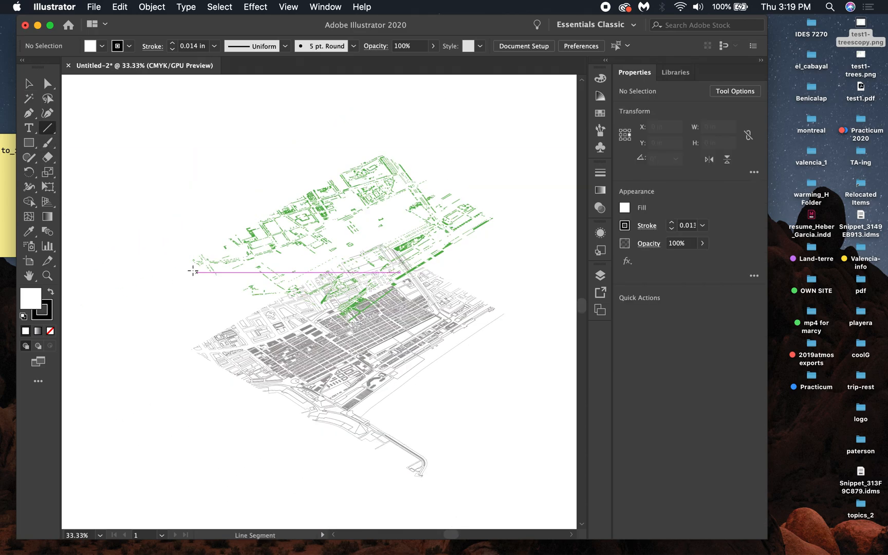
drag(190, 261, 191, 348)
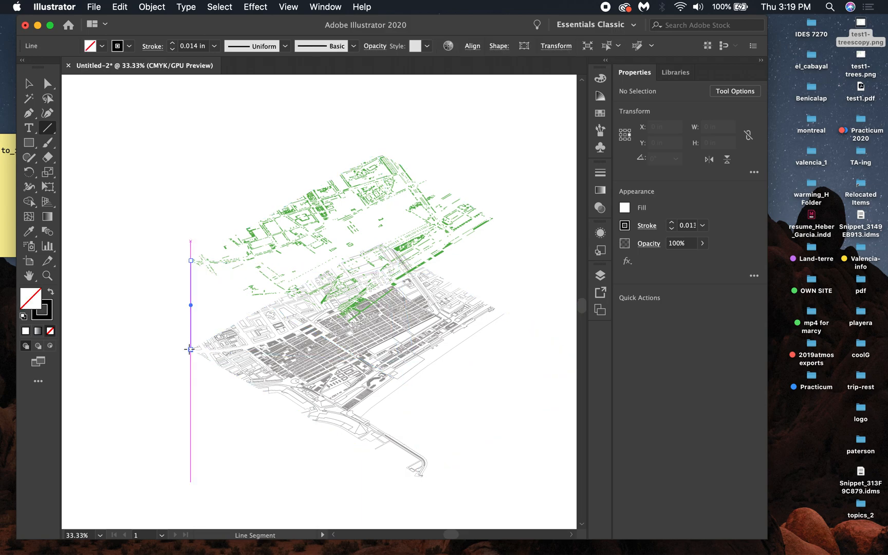
- Swap the line's fill and stroke so it has a black stroke, then make the line dashed
click(51, 308)
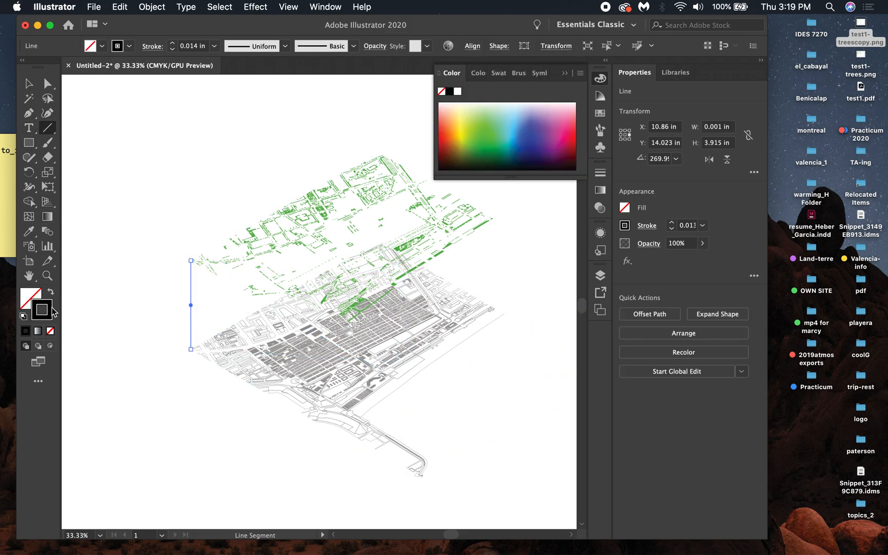
click(30, 82)
click(125, 143)
click(191, 297)
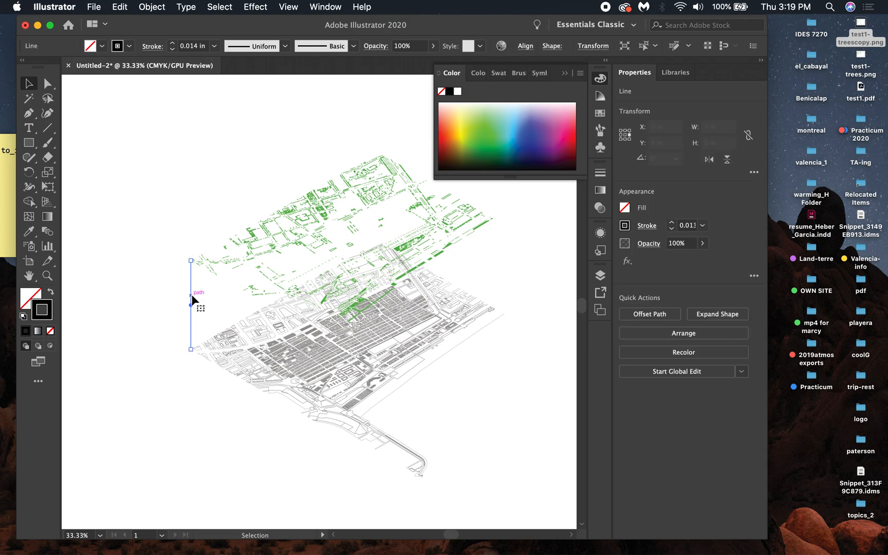
click(600, 174)
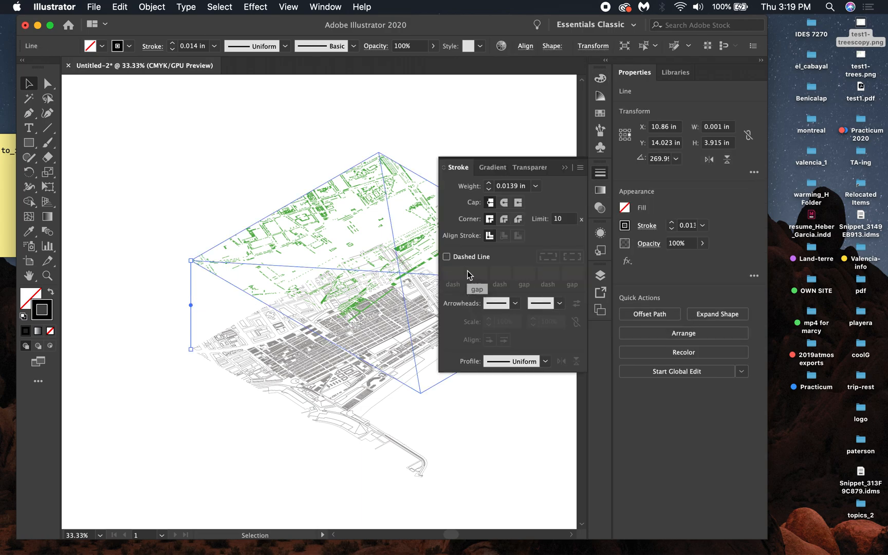
click(447, 257)
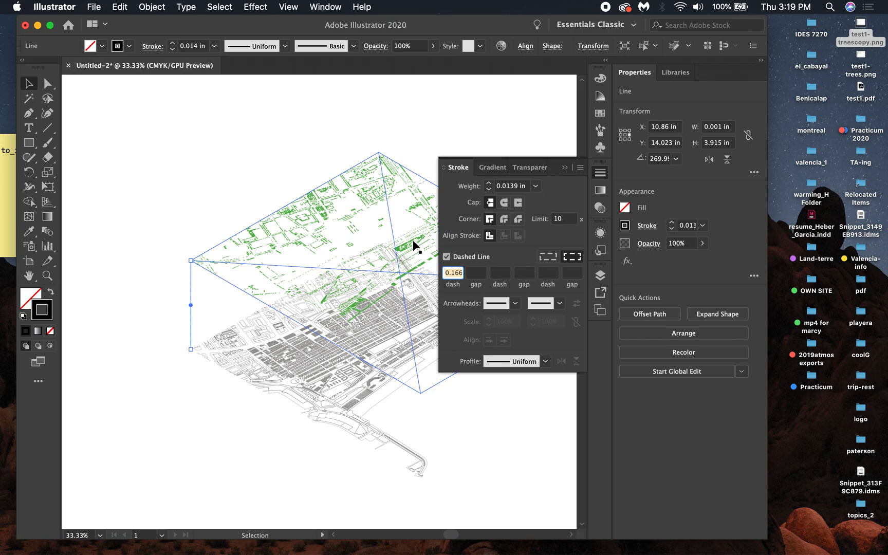
click(565, 167)
- Duplicate the dashed line and place the copy at the front corner between the tree layer and base map
click(192, 178)
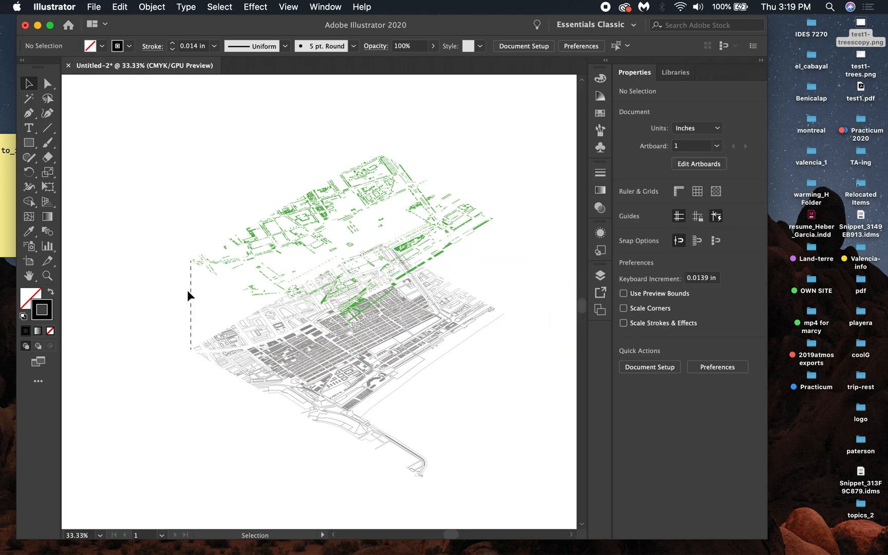
click(191, 312)
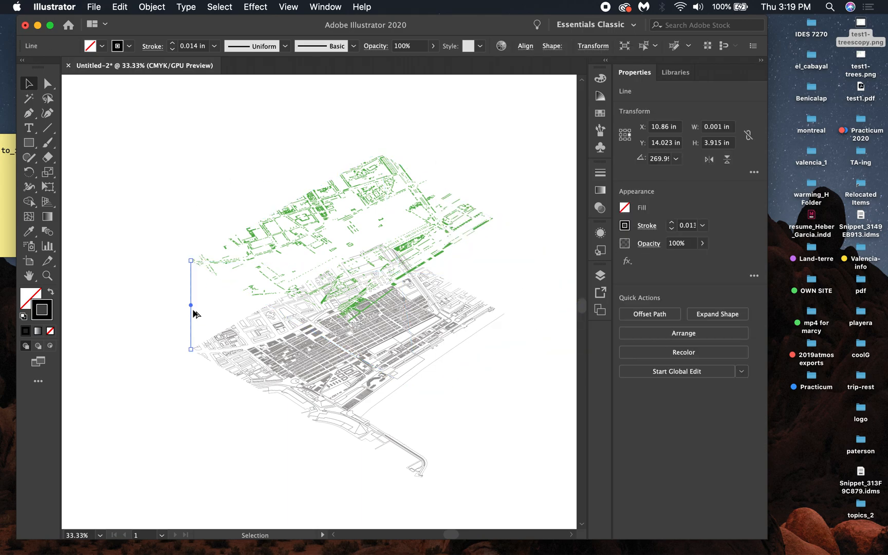
drag(192, 298, 348, 362)
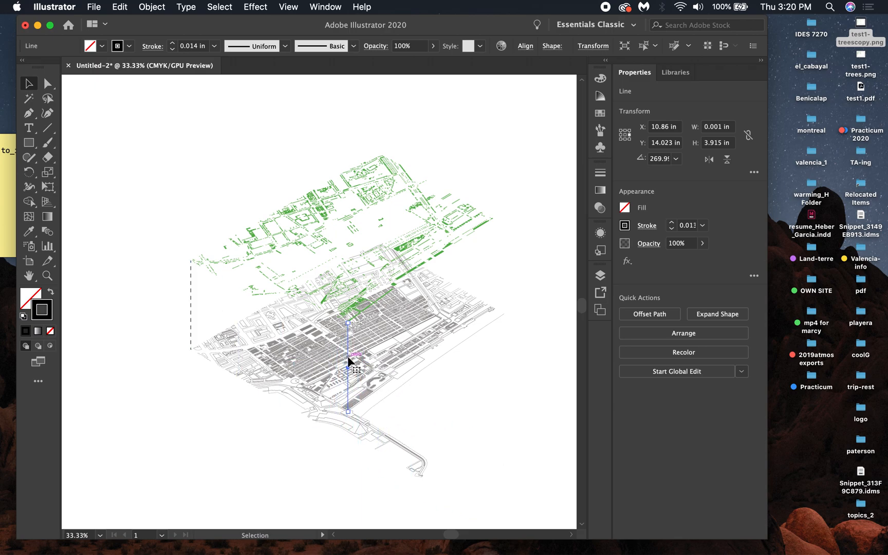
click(534, 122)
key(super+minus)
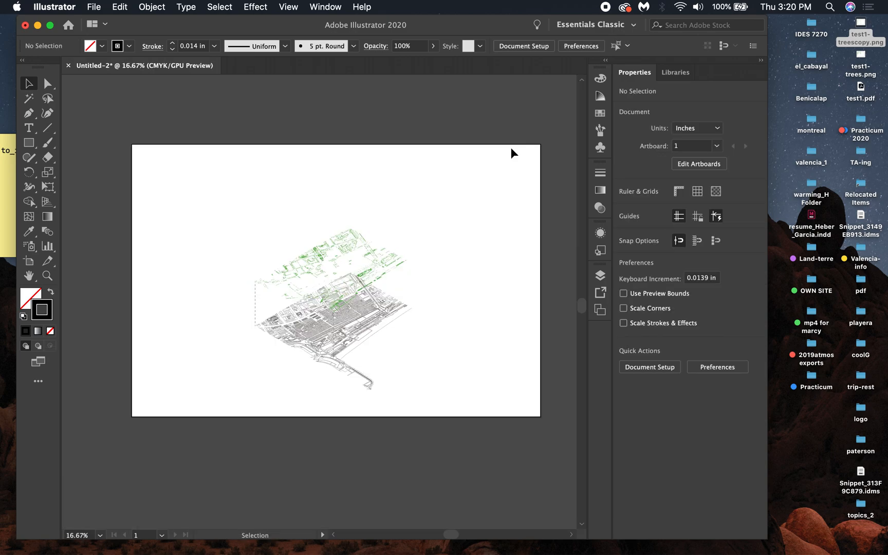
key(super+plus)
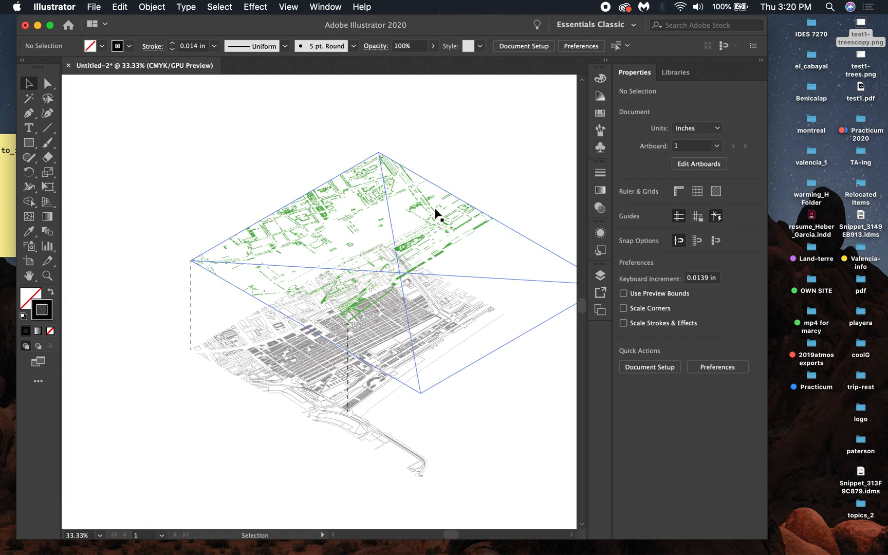